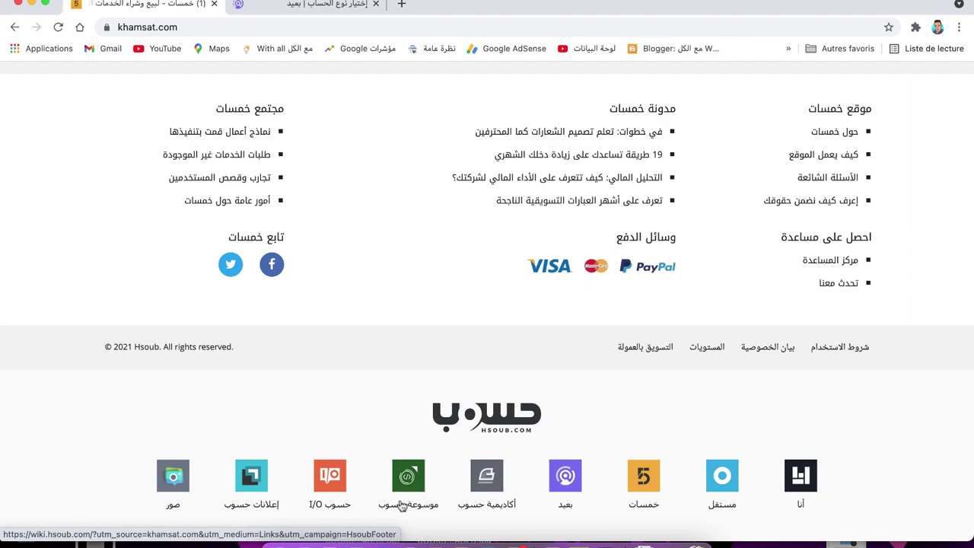
- Switch to Safari, return to the Khamsat home page and open the new-account (حساب جديد) registration page
{"action": "scroll", "coordinate": [538, 478], "scroll_direction": "up", "scroll_amount": 20}
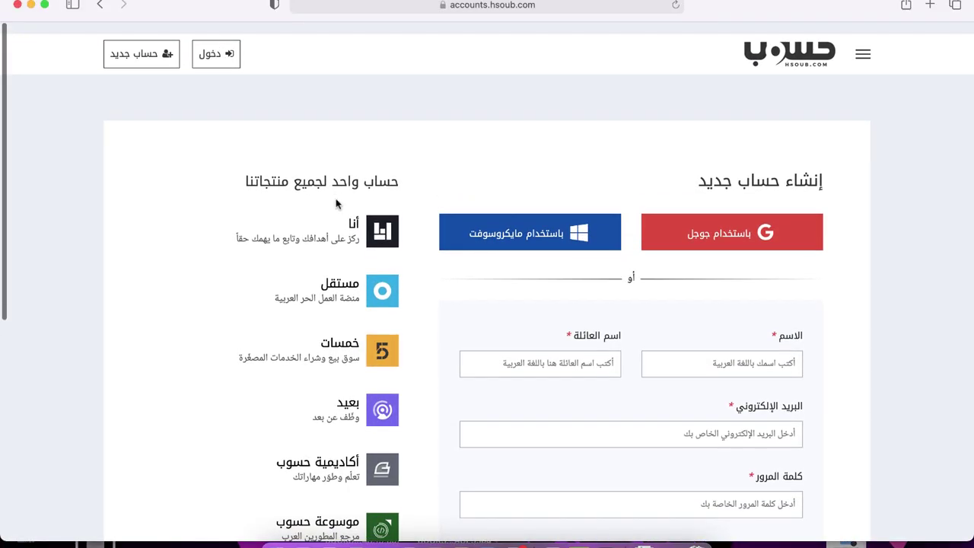
{"action": "scroll", "coordinate": [337, 204], "scroll_direction": "down", "scroll_amount": 1}
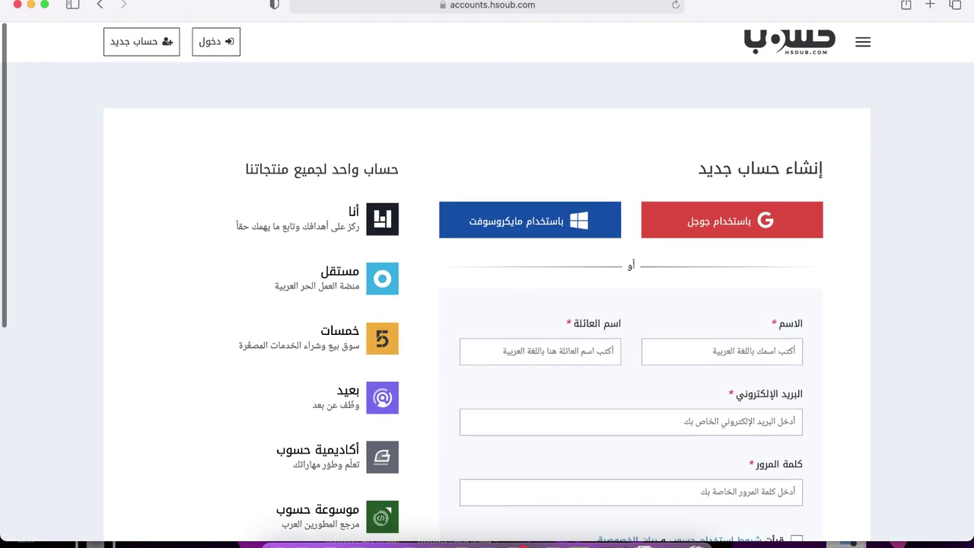
{"action": "left_click", "coordinate": [100, 5]}
{"action": "scroll", "coordinate": [404, 297], "scroll_direction": "down", "scroll_amount": 15}
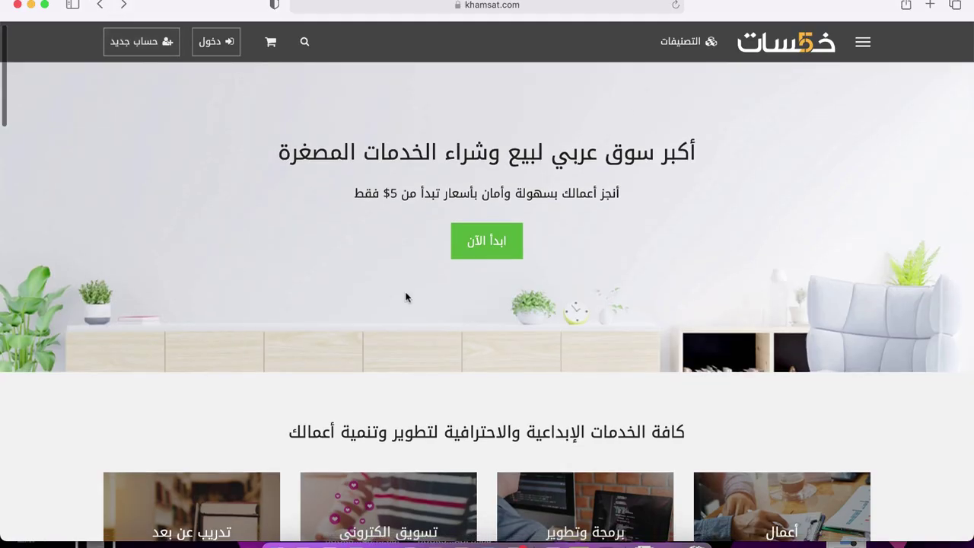
{"action": "scroll", "coordinate": [404, 297], "scroll_direction": "up", "scroll_amount": 15}
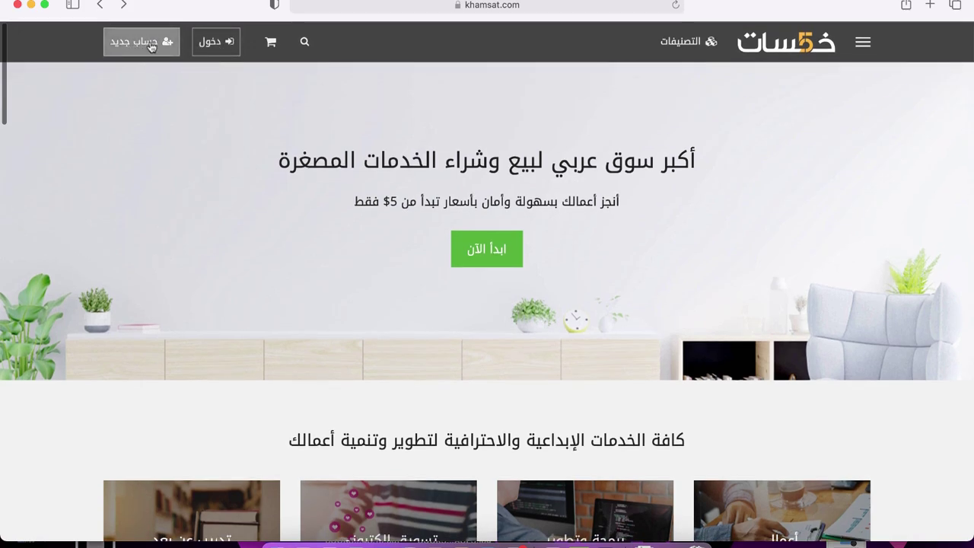
{"action": "left_click", "coordinate": [150, 46]}
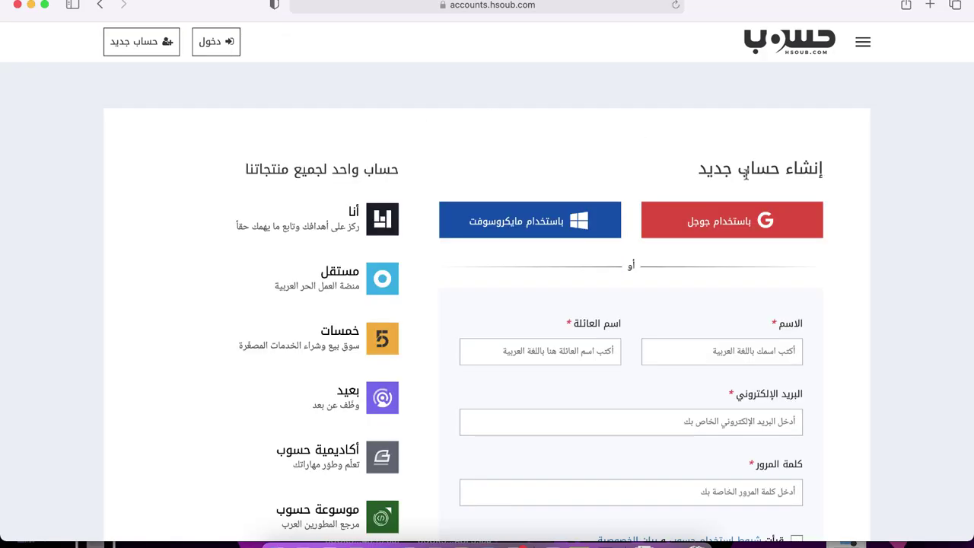
- Review the Hsoub sign-up options and fields, accept the terms of use and privacy statement, and complete the reCAPTCHA check
{"action": "scroll", "coordinate": [745, 173], "scroll_direction": "down", "scroll_amount": 2}
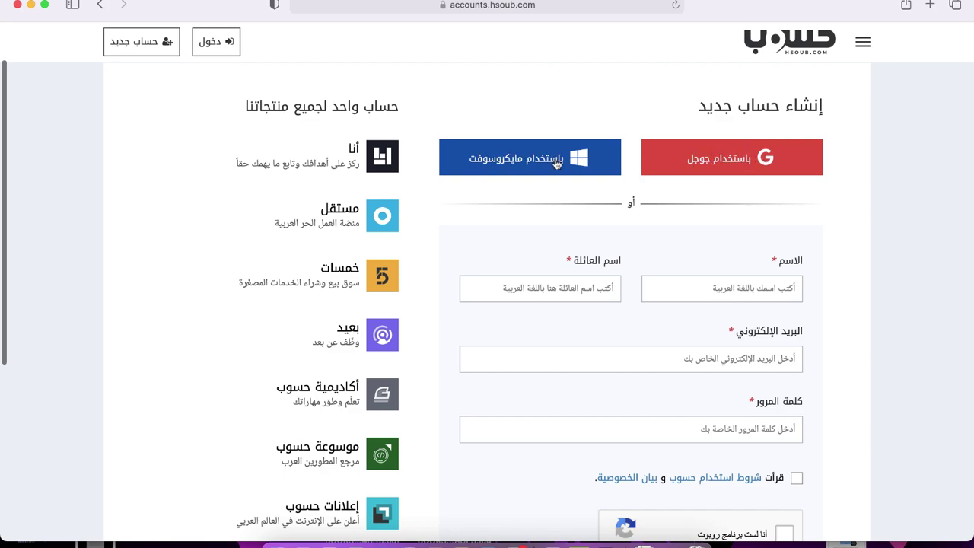
{"action": "scroll", "coordinate": [727, 250], "scroll_direction": "down", "scroll_amount": 2}
{"action": "left_click", "coordinate": [758, 218]}
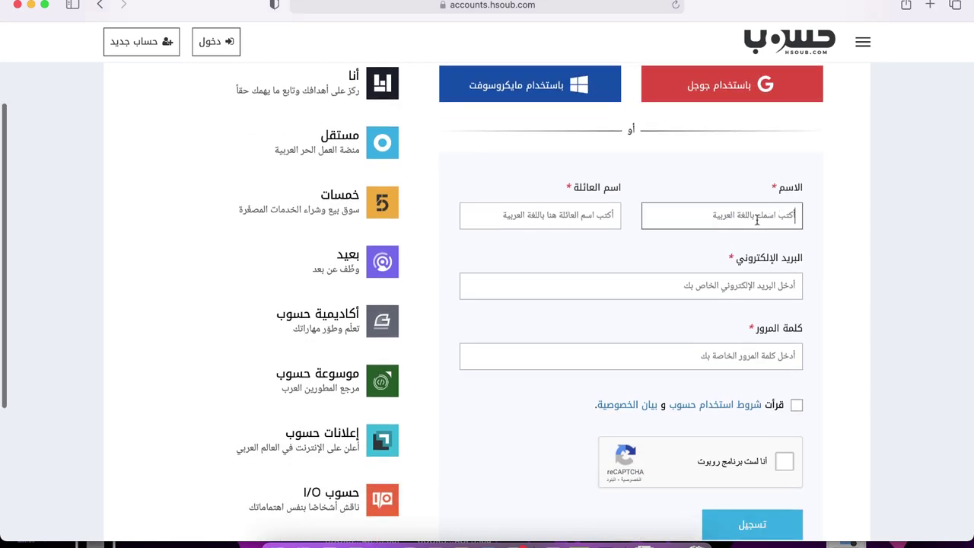
{"action": "left_click", "coordinate": [541, 212]}
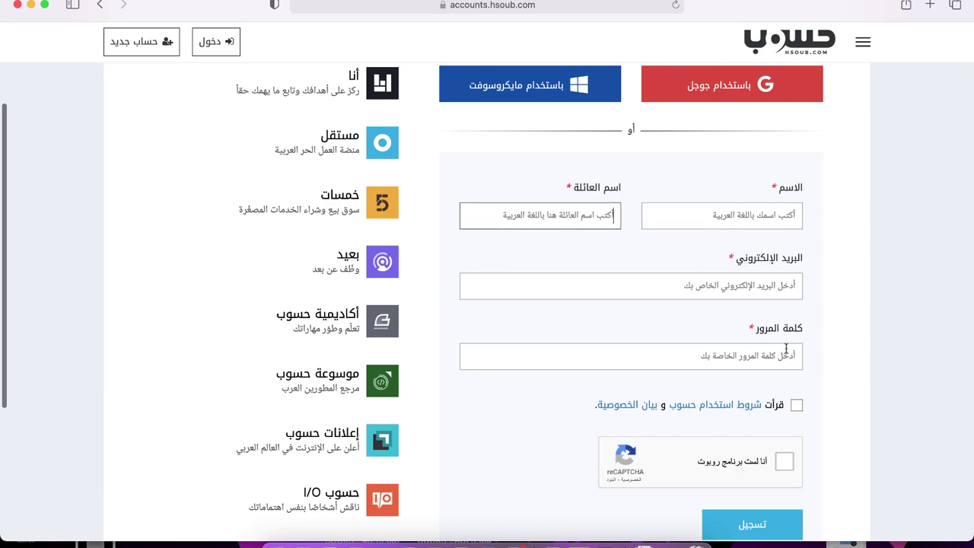
{"action": "left_click", "coordinate": [796, 407]}
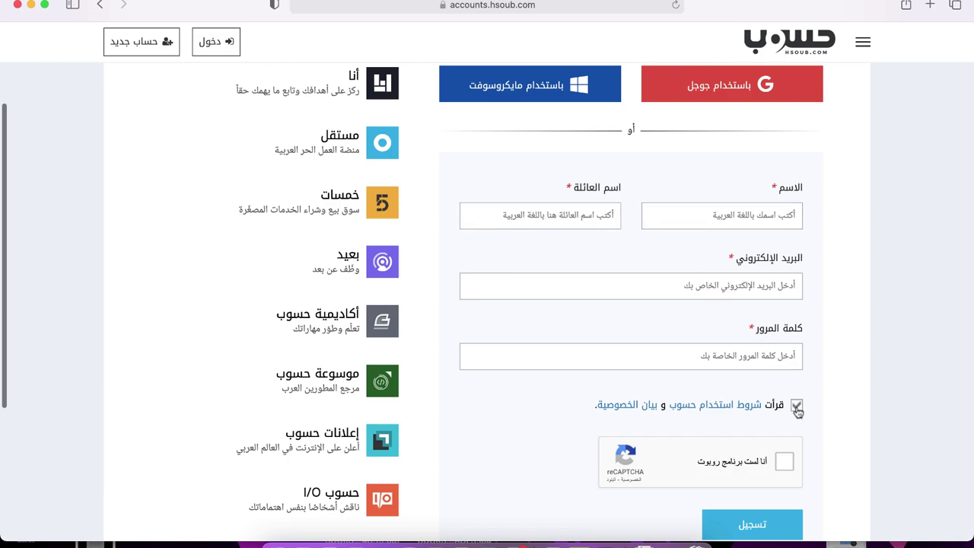
{"action": "scroll", "coordinate": [796, 409], "scroll_direction": "down", "scroll_amount": 2}
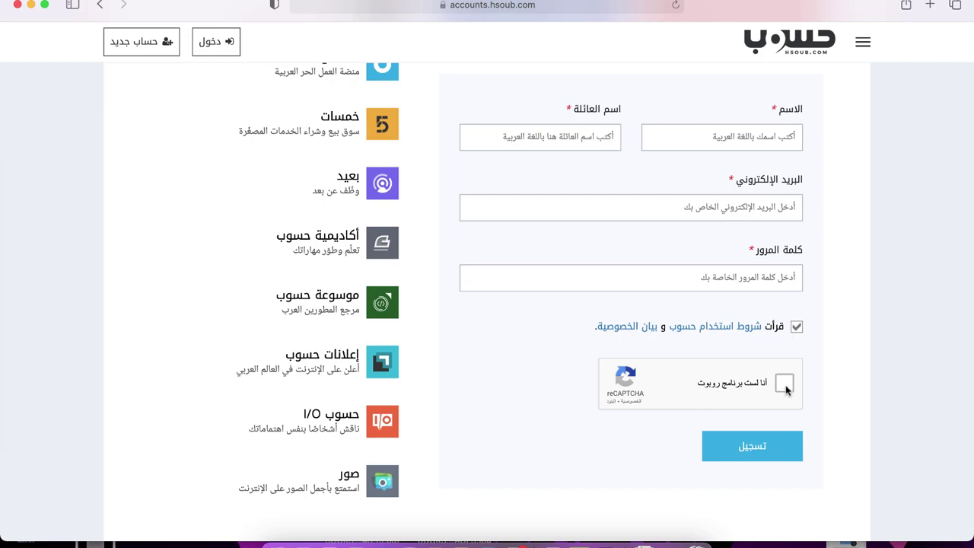
{"action": "left_click", "coordinate": [786, 386]}
{"action": "left_click", "coordinate": [771, 434]}
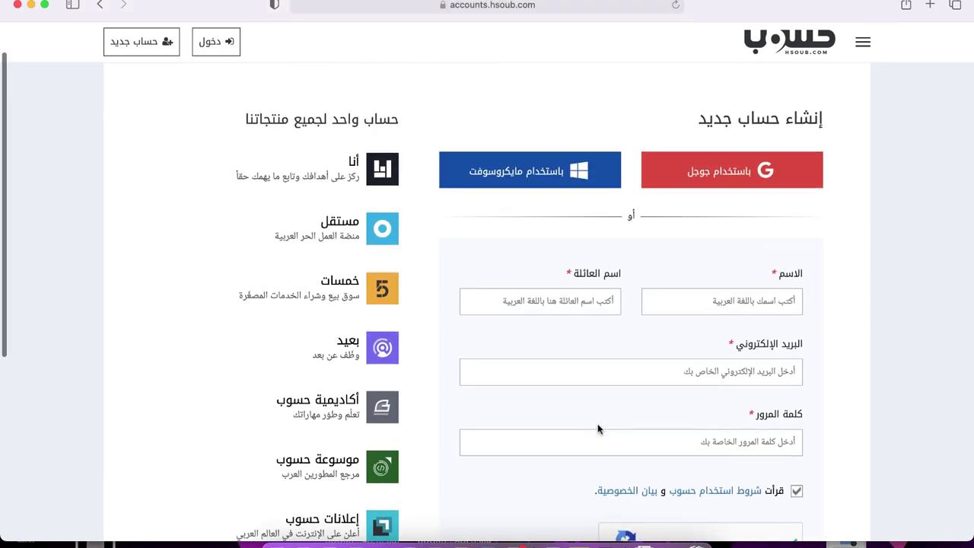
{"action": "scroll", "coordinate": [598, 429], "scroll_direction": "up", "scroll_amount": 1}
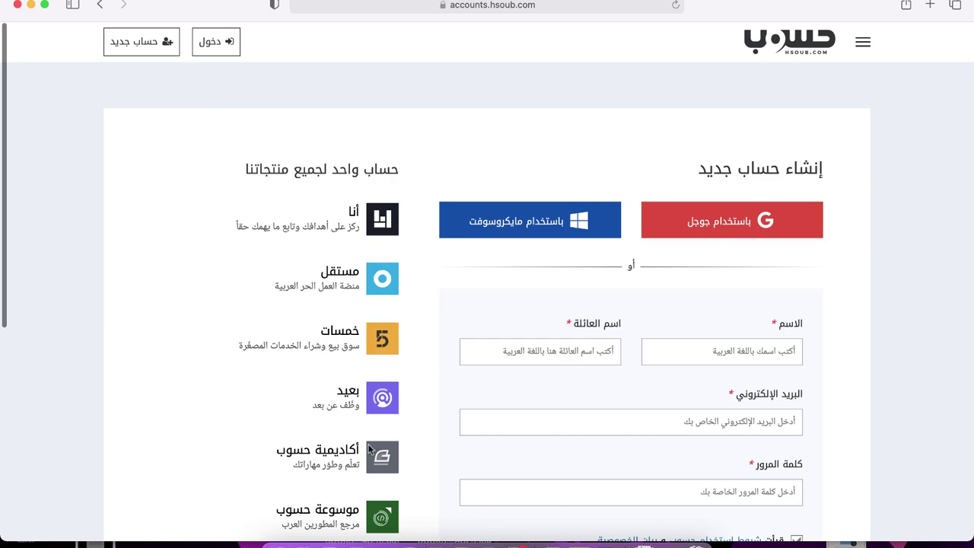
{"action": "scroll", "coordinate": [369, 450], "scroll_direction": "down", "scroll_amount": 5}
{"action": "scroll", "coordinate": [355, 136], "scroll_direction": "up", "scroll_amount": 5}
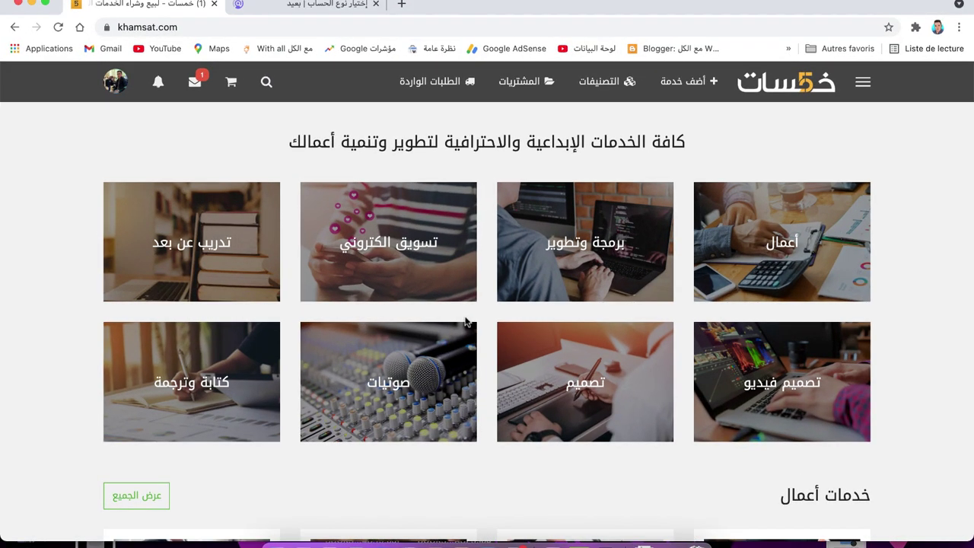
- In Chrome, open Mostaql (مستقل) from the Hsoub product links at the end of the Khamsat home page and look over its dashboard
{"action": "scroll", "coordinate": [464, 320], "scroll_direction": "down", "scroll_amount": 10}
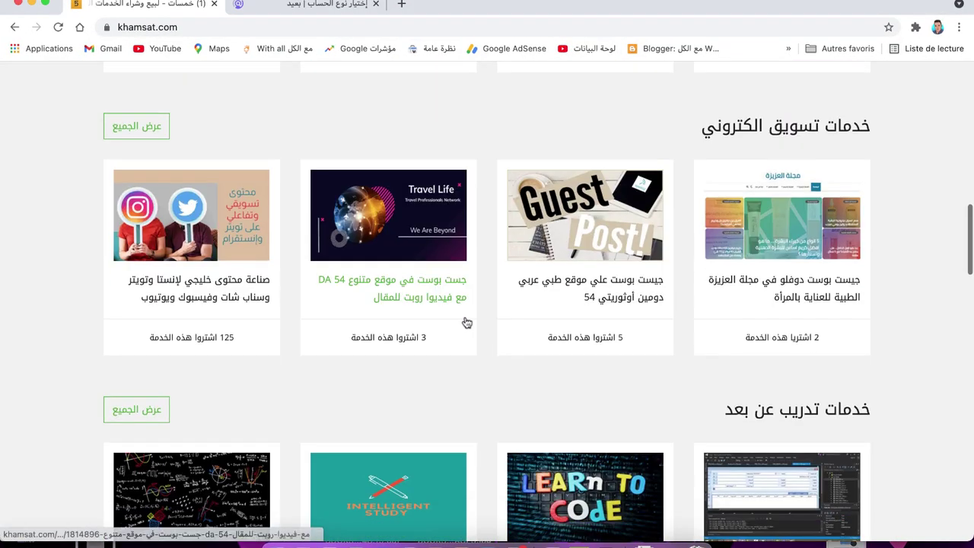
{"action": "scroll", "coordinate": [463, 319], "scroll_direction": "up", "scroll_amount": 10}
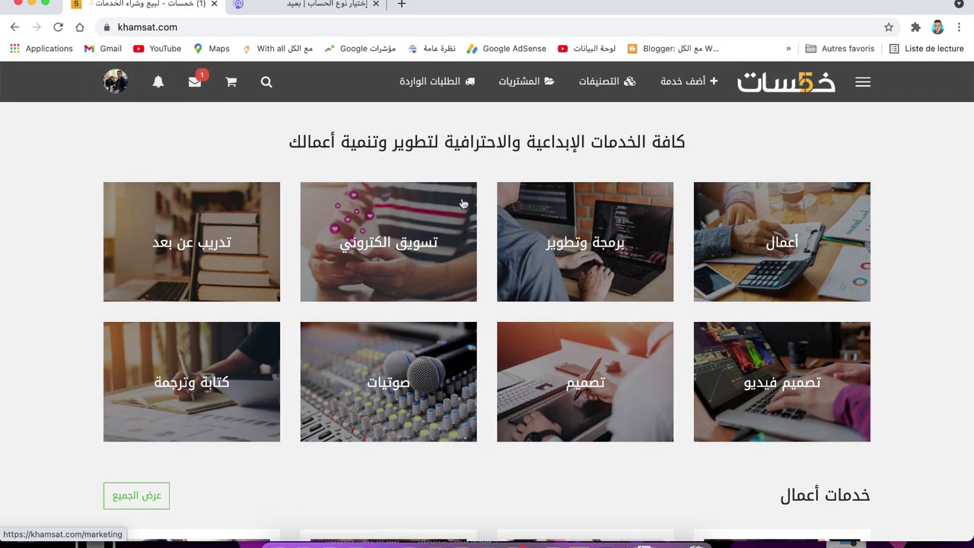
{"action": "scroll", "coordinate": [463, 202], "scroll_direction": "down", "scroll_amount": 20}
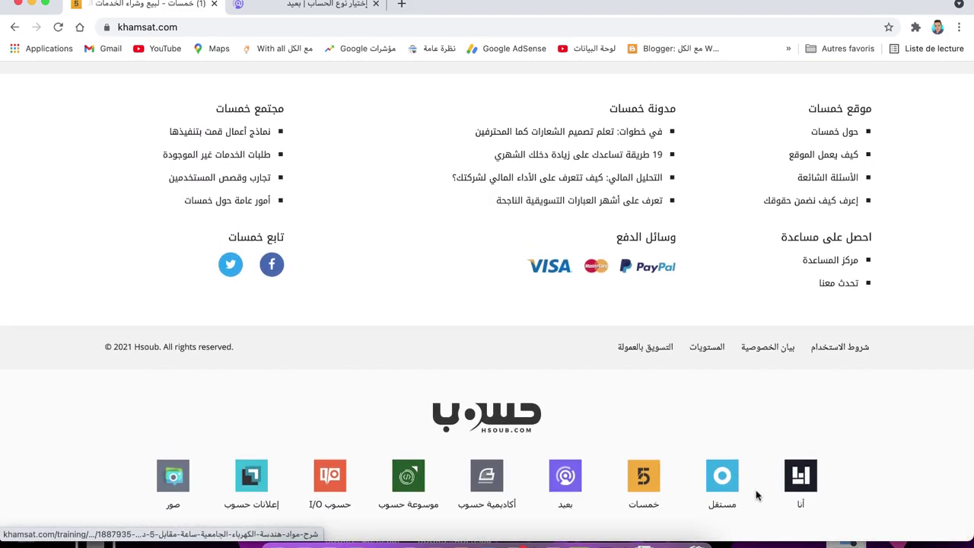
{"action": "left_click", "coordinate": [725, 483]}
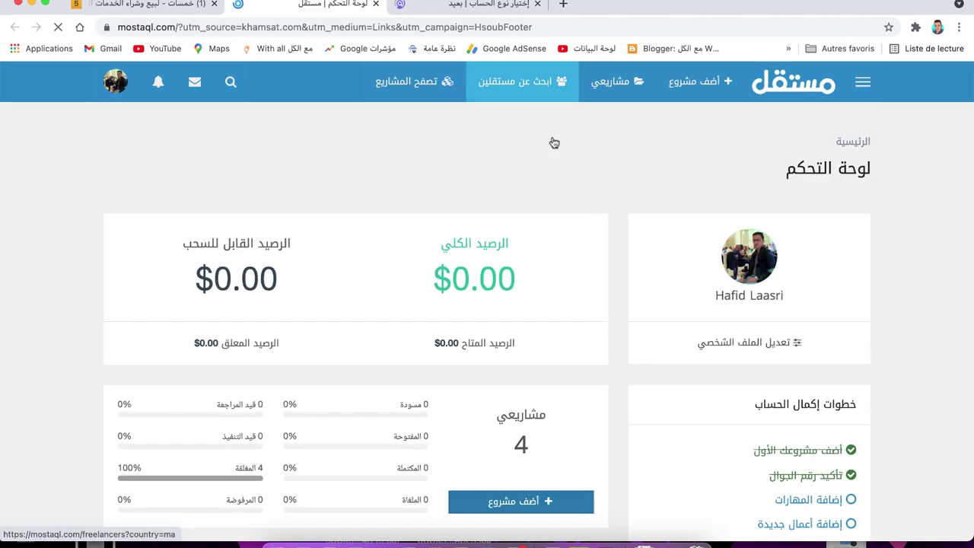
{"action": "scroll", "coordinate": [566, 292], "scroll_direction": "down", "scroll_amount": 4}
{"action": "scroll", "coordinate": [566, 291], "scroll_direction": "down", "scroll_amount": 10}
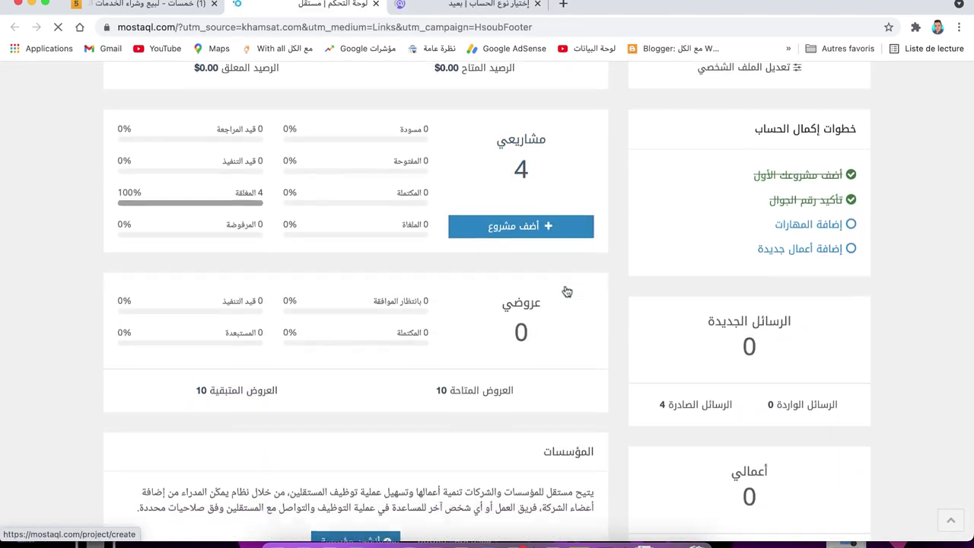
{"action": "scroll", "coordinate": [566, 290], "scroll_direction": "up", "scroll_amount": 12}
{"action": "scroll", "coordinate": [566, 290], "scroll_direction": "up", "scroll_amount": 3}
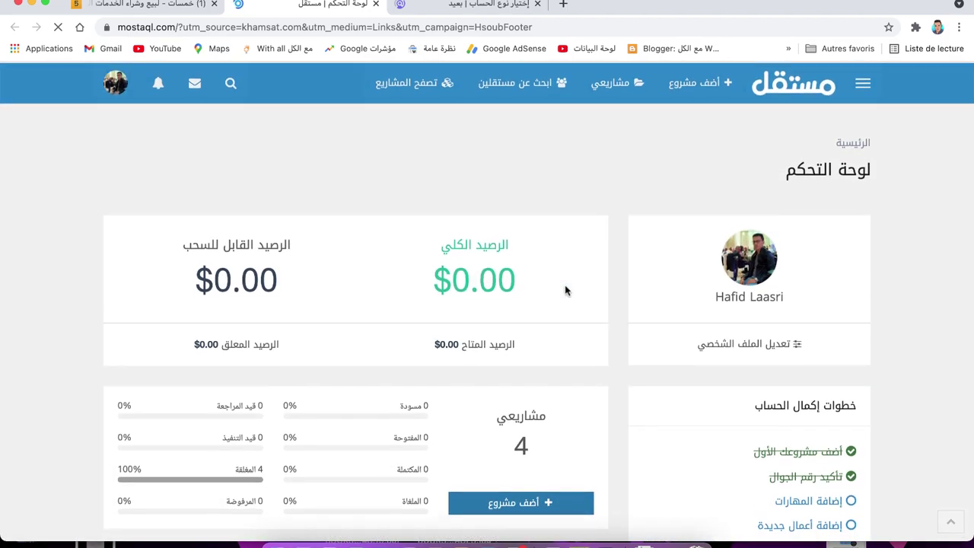
- Go to the Baaeed (بعيد) account-type page, close the Mostaql page and look over the onboarding form
{"action": "key", "text": "ctrl+Tab"}
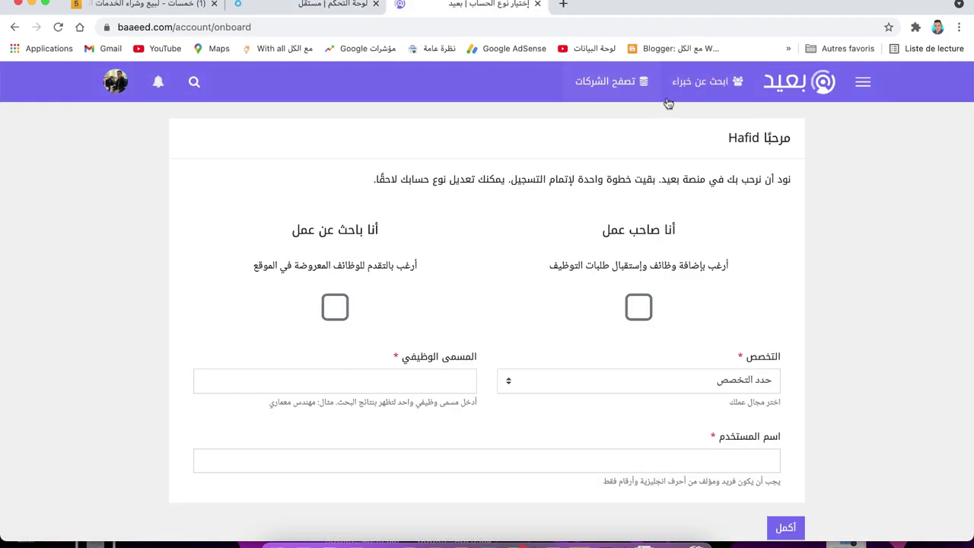
{"action": "left_click", "coordinate": [375, 4]}
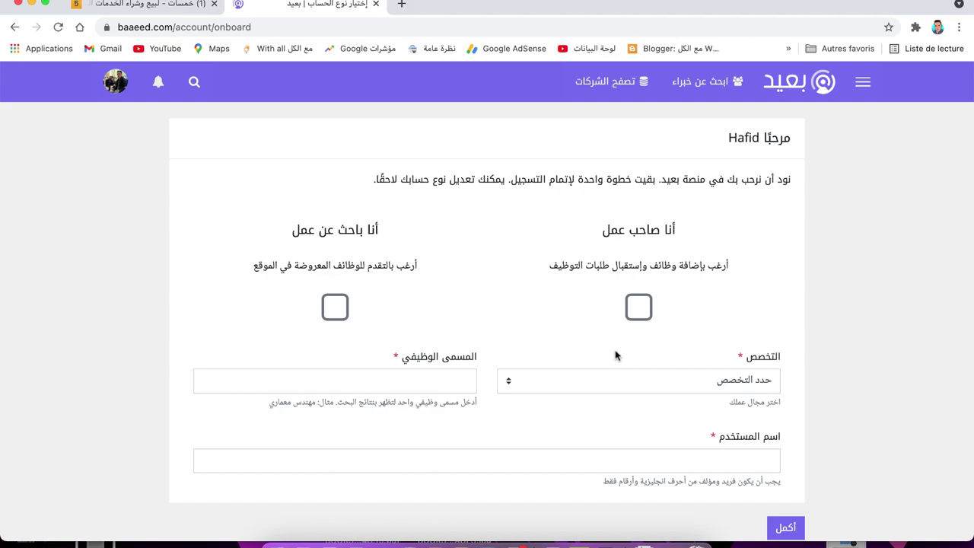
{"action": "scroll", "coordinate": [616, 355], "scroll_direction": "down", "scroll_amount": 2}
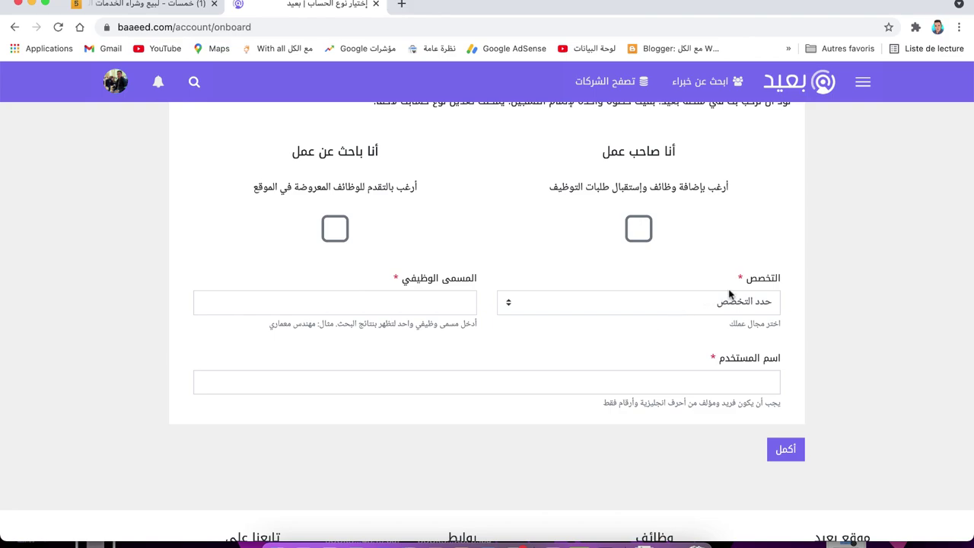
{"action": "scroll", "coordinate": [641, 239], "scroll_direction": "up", "scroll_amount": 2}
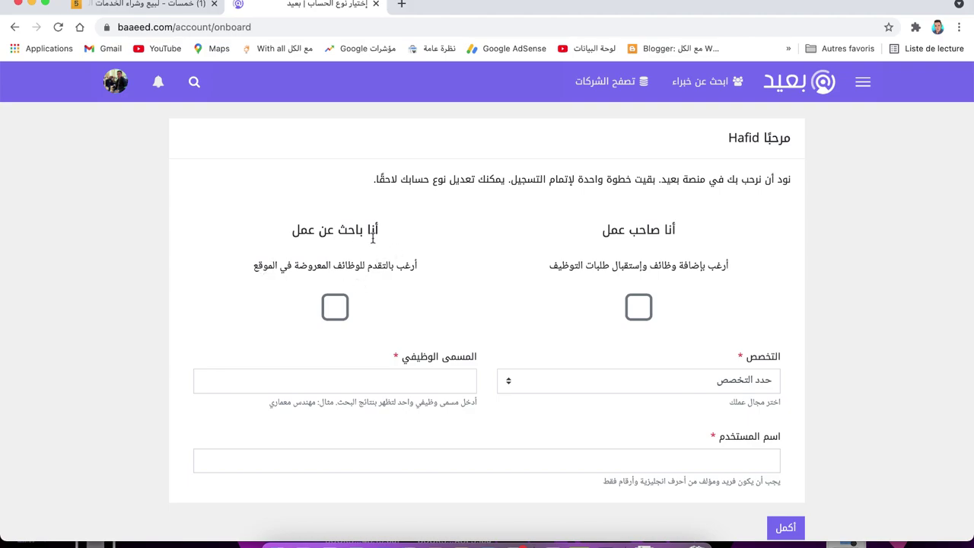
- Choose the job seeker account type (أنا باحث عن عمل) and set the specialization to كتابة، تحرير، ترجمة ولغات
{"action": "left_click", "coordinate": [333, 310]}
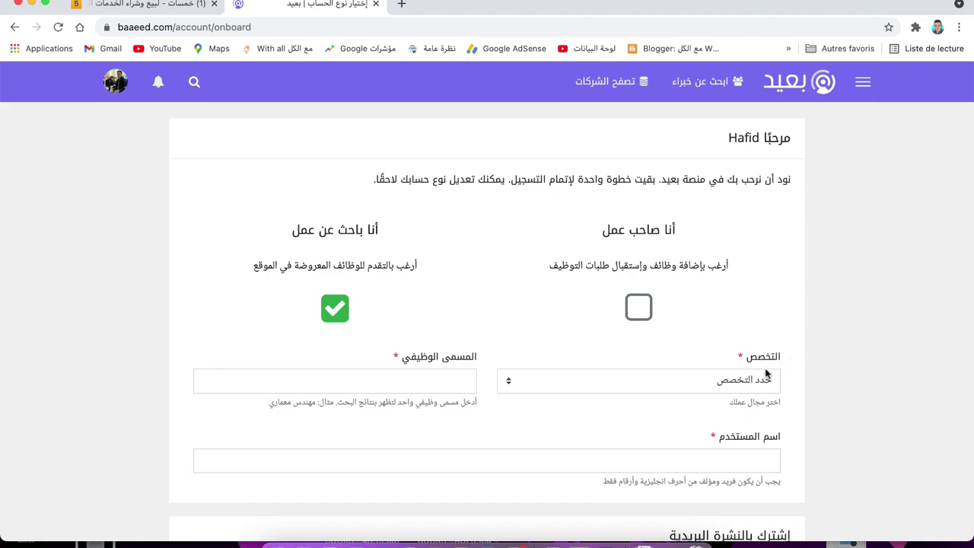
{"action": "left_click", "coordinate": [510, 385]}
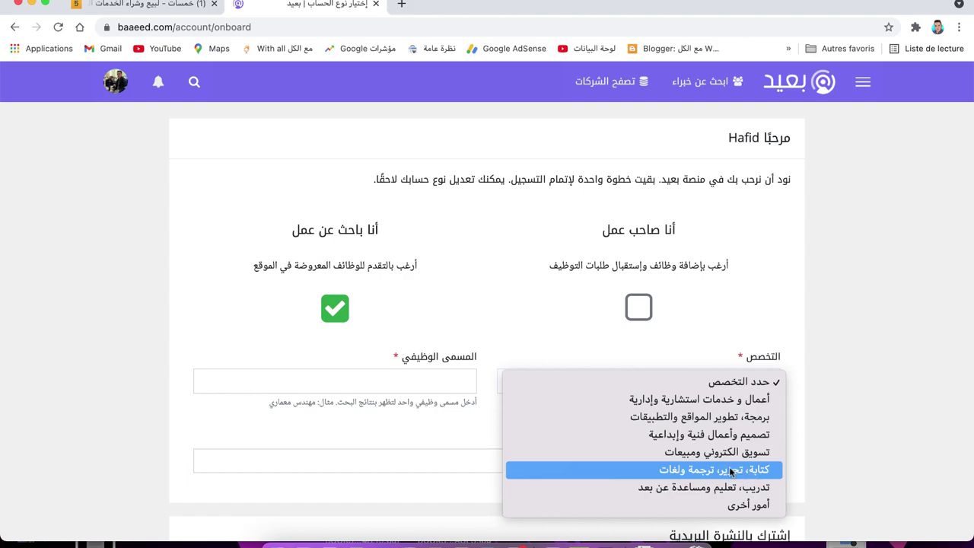
{"action": "left_click", "coordinate": [720, 474]}
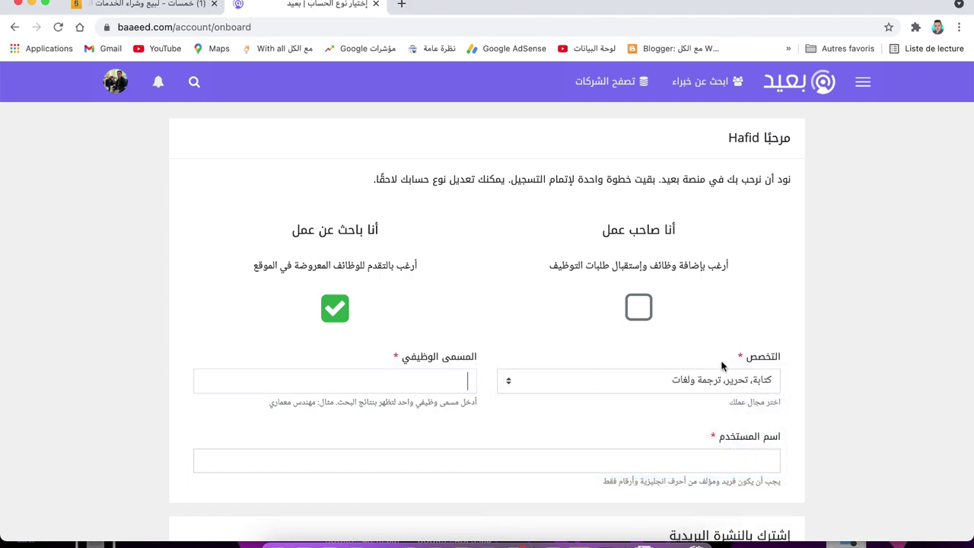
- Set the job title (المسمى الوظيفي) to كاتب from the suggested titles
{"action": "left_click", "coordinate": [462, 380]}
{"action": "left_click", "coordinate": [441, 379]}
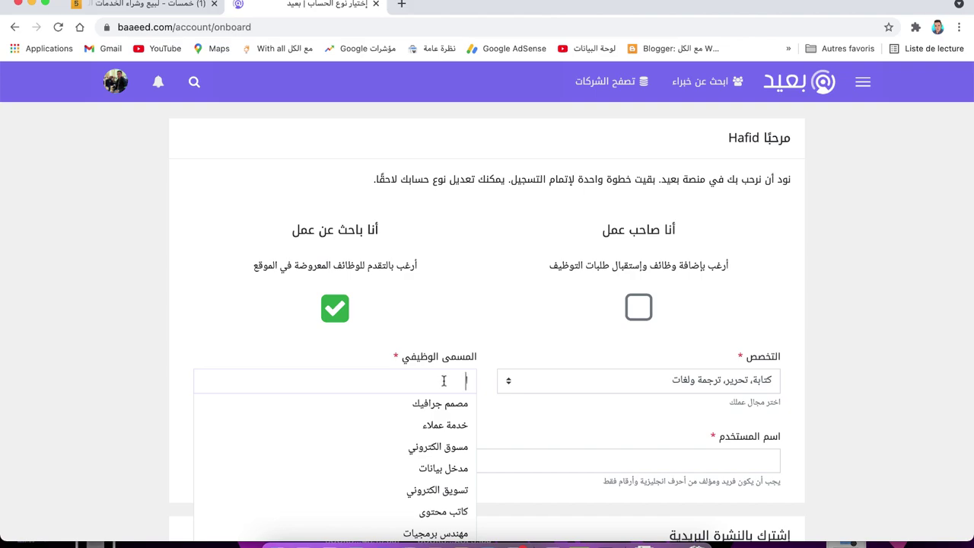
{"action": "scroll", "coordinate": [449, 470], "scroll_direction": "down", "scroll_amount": 1}
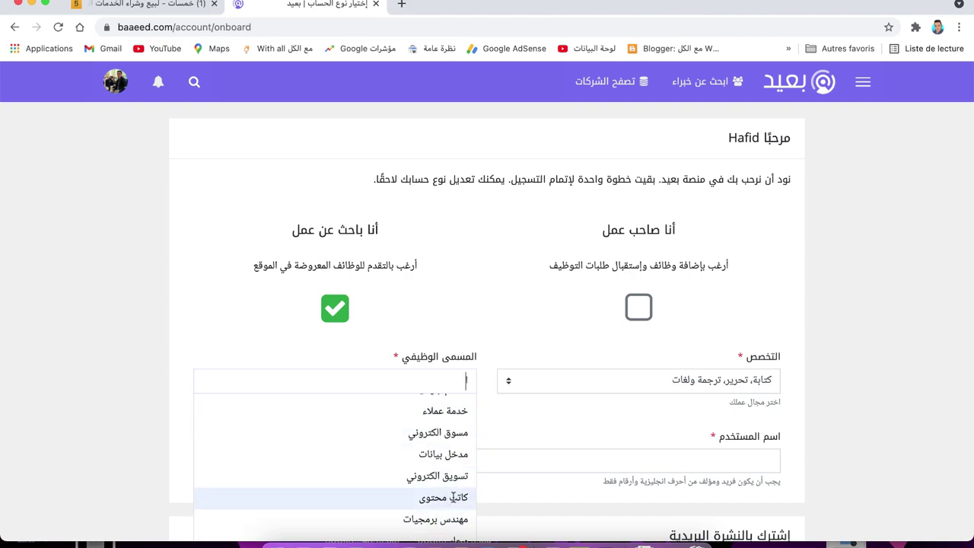
{"action": "scroll", "coordinate": [454, 497], "scroll_direction": "down", "scroll_amount": 3}
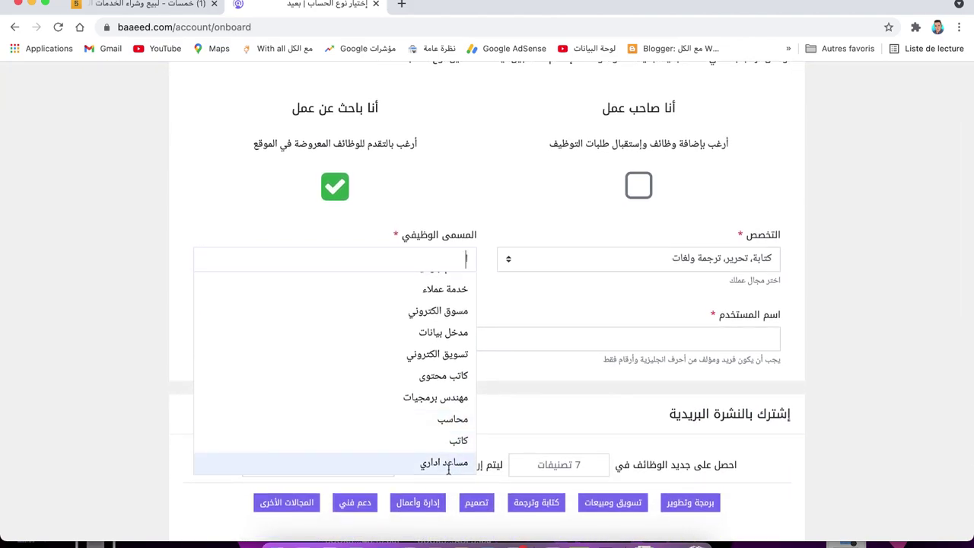
{"action": "scroll", "coordinate": [449, 470], "scroll_direction": "up", "scroll_amount": 1}
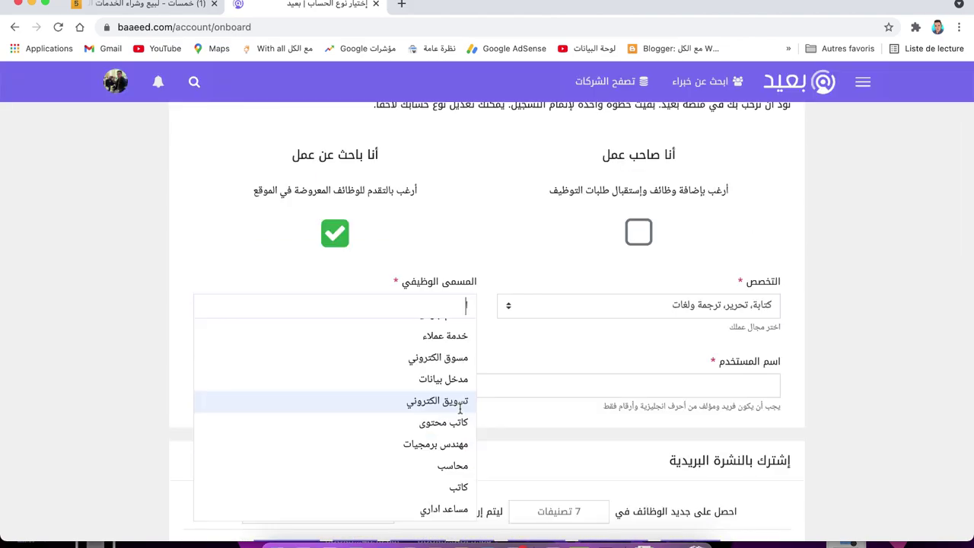
{"action": "left_click", "coordinate": [457, 488]}
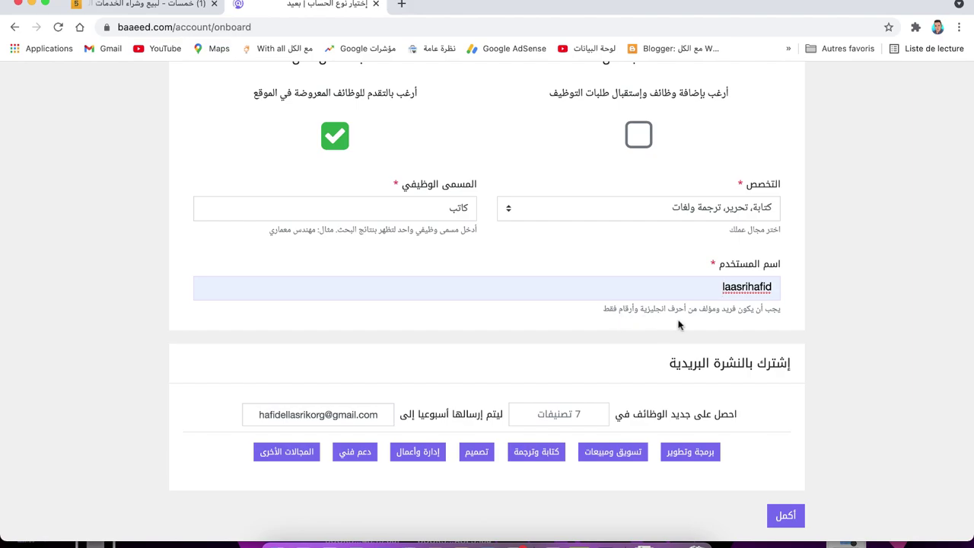
- Complete the onboarding form with the username filled in and submit it to finish the Baaeed registration
{"action": "scroll", "coordinate": [617, 322], "scroll_direction": "down", "scroll_amount": 2}
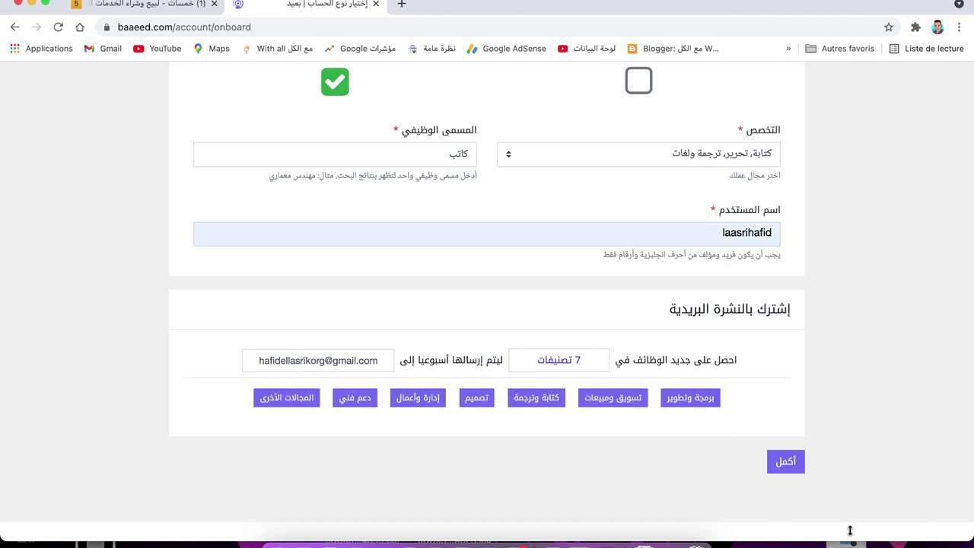
{"action": "left_click", "coordinate": [785, 465]}
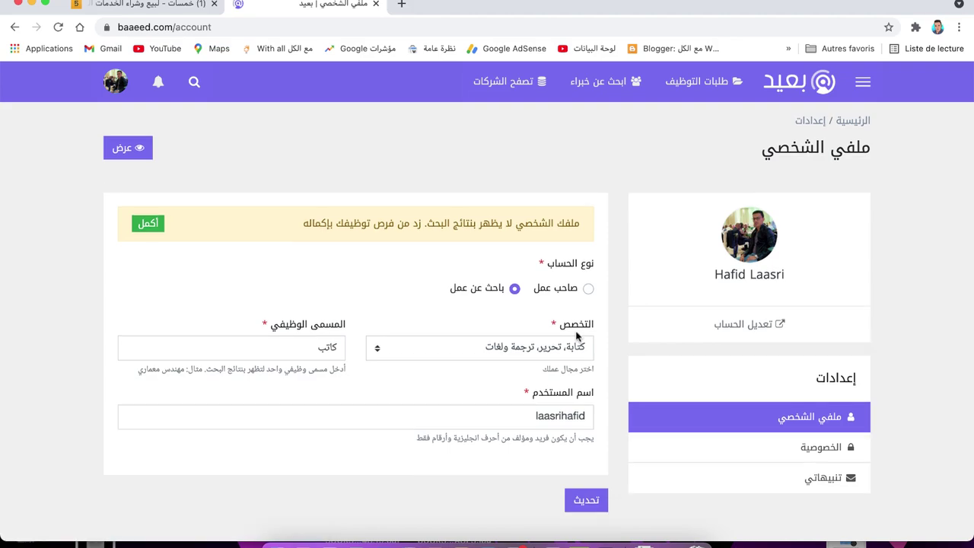
- Continue from the incomplete-profile notice to the Baaeed profile page and look it over
{"action": "left_click", "coordinate": [152, 229]}
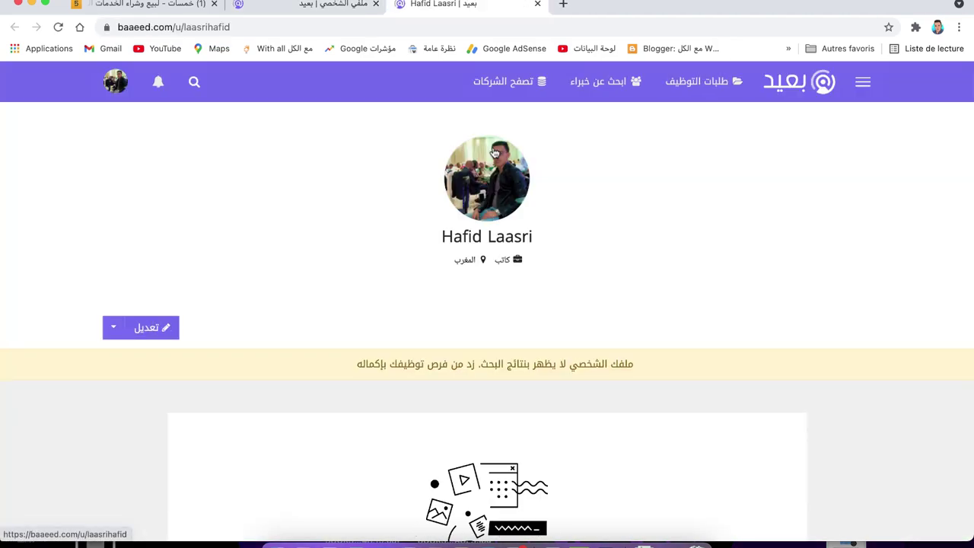
{"action": "scroll", "coordinate": [528, 337], "scroll_direction": "down", "scroll_amount": 3}
{"action": "scroll", "coordinate": [224, 296], "scroll_direction": "up", "scroll_amount": 2}
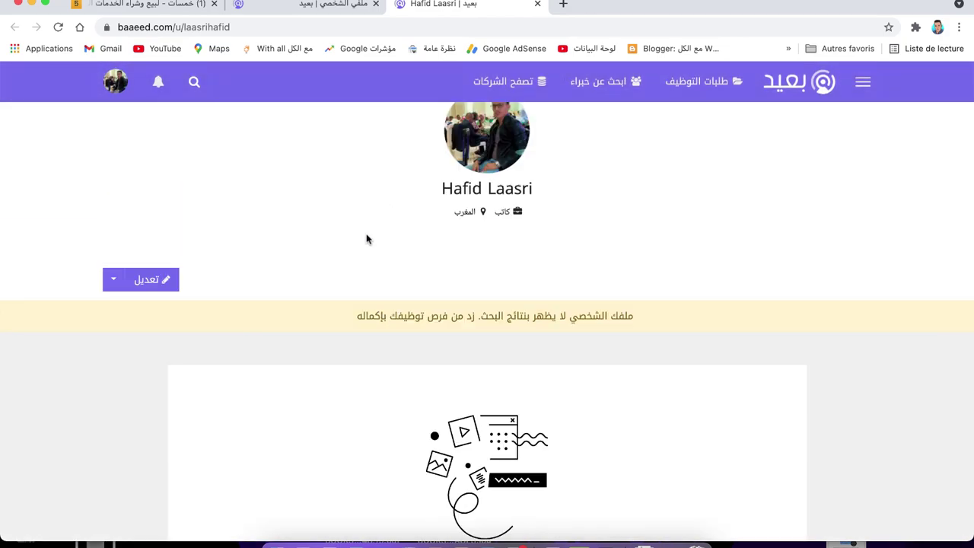
- Put the profile page into edit mode and try the editable نبذة paragraph and the item fields of the الخبرات section
{"action": "left_click", "coordinate": [147, 278]}
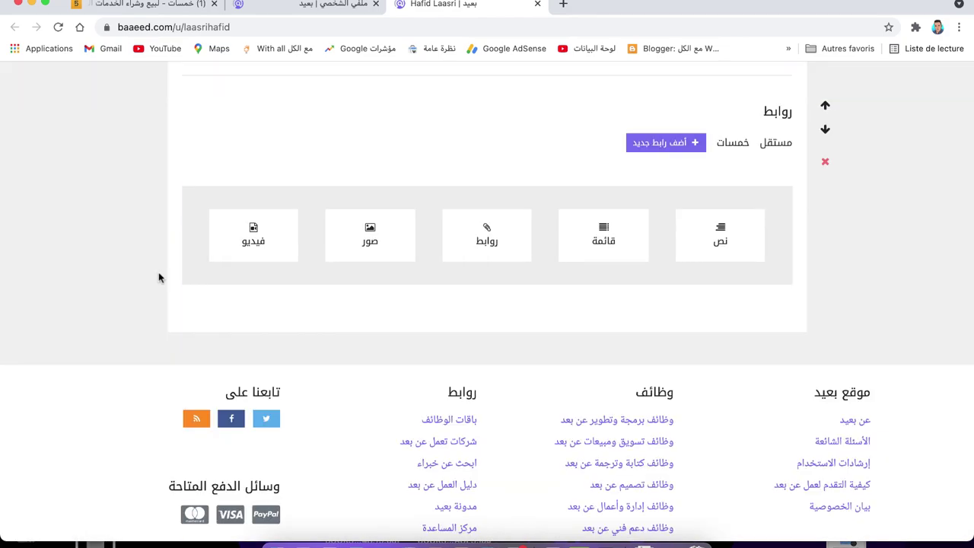
{"action": "scroll", "coordinate": [474, 309], "scroll_direction": "up", "scroll_amount": 15}
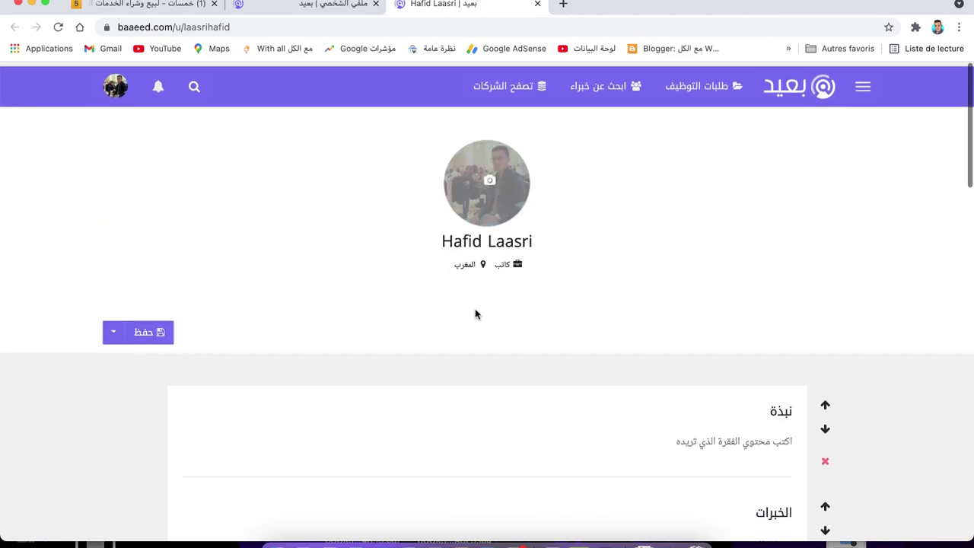
{"action": "scroll", "coordinate": [475, 314], "scroll_direction": "down", "scroll_amount": 1}
{"action": "left_click", "coordinate": [709, 240]}
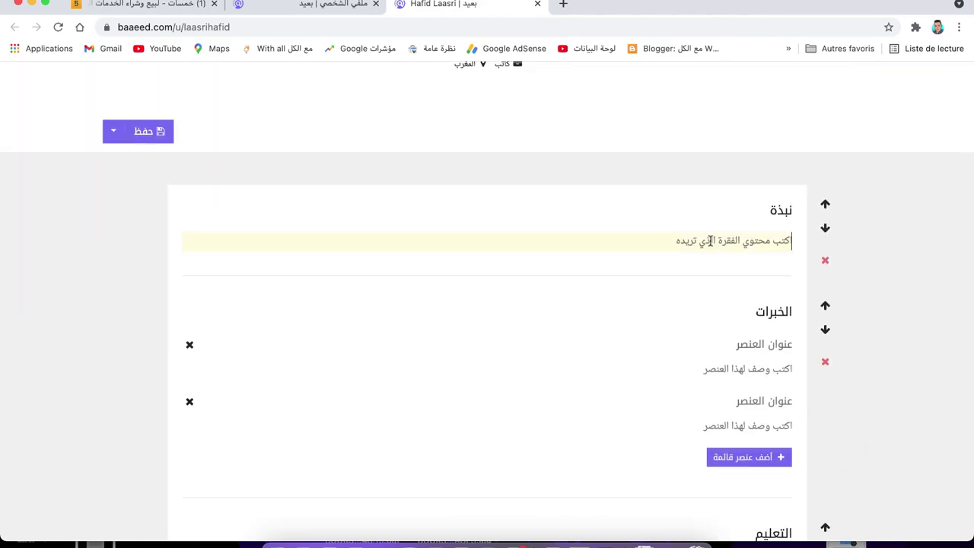
{"action": "left_click", "coordinate": [729, 366]}
{"action": "left_click", "coordinate": [749, 341]}
{"action": "left_click", "coordinate": [715, 400]}
- Add two extra items to the الخبرات list and delete both again, confirming each deletion
{"action": "left_click", "coordinate": [732, 456]}
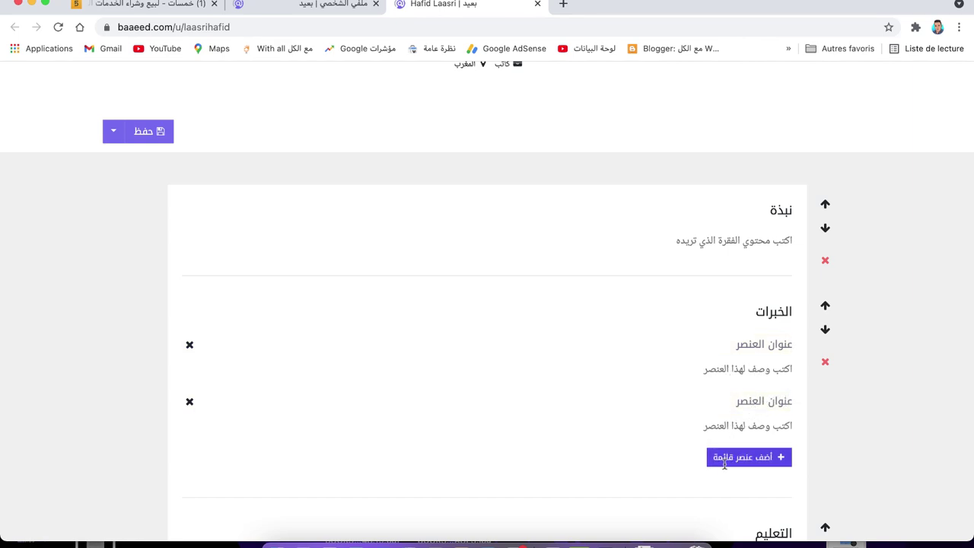
{"action": "scroll", "coordinate": [725, 465], "scroll_direction": "down", "scroll_amount": 2}
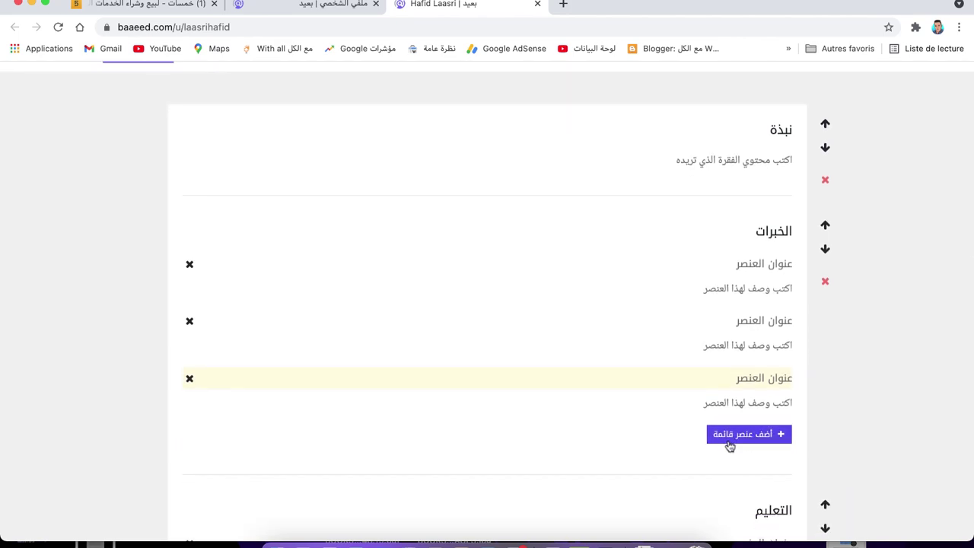
{"action": "left_click", "coordinate": [729, 440]}
{"action": "left_click", "coordinate": [189, 436]}
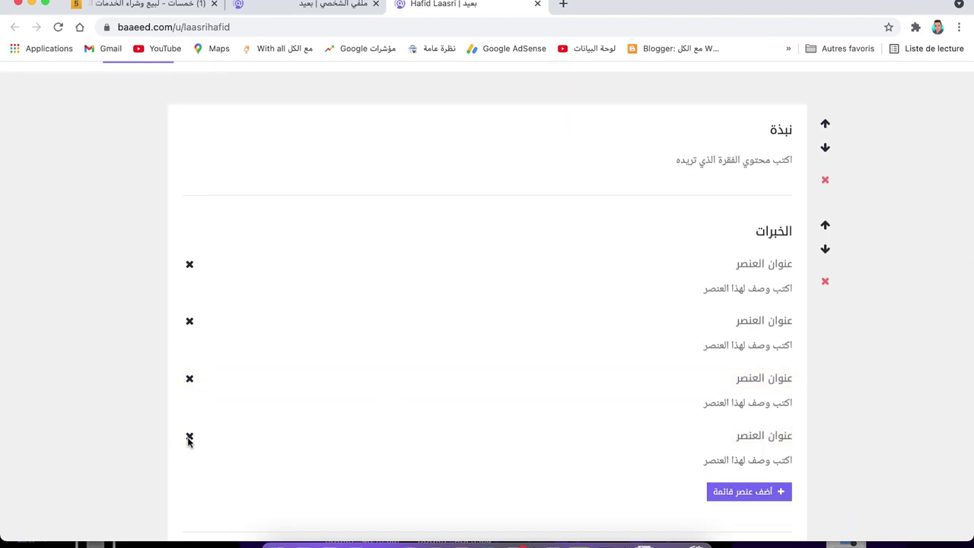
{"action": "left_click", "coordinate": [601, 105]}
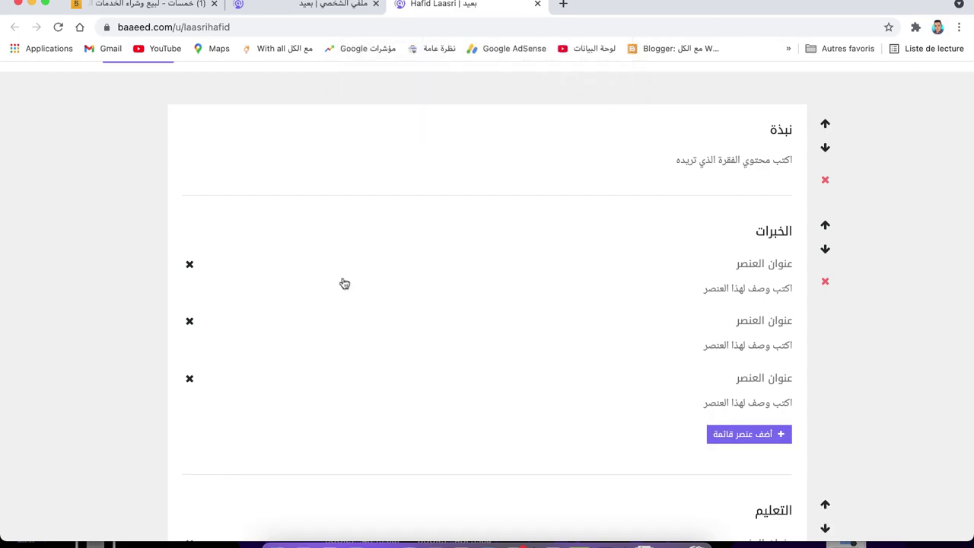
{"action": "left_click", "coordinate": [189, 379]}
{"action": "left_click", "coordinate": [600, 104]}
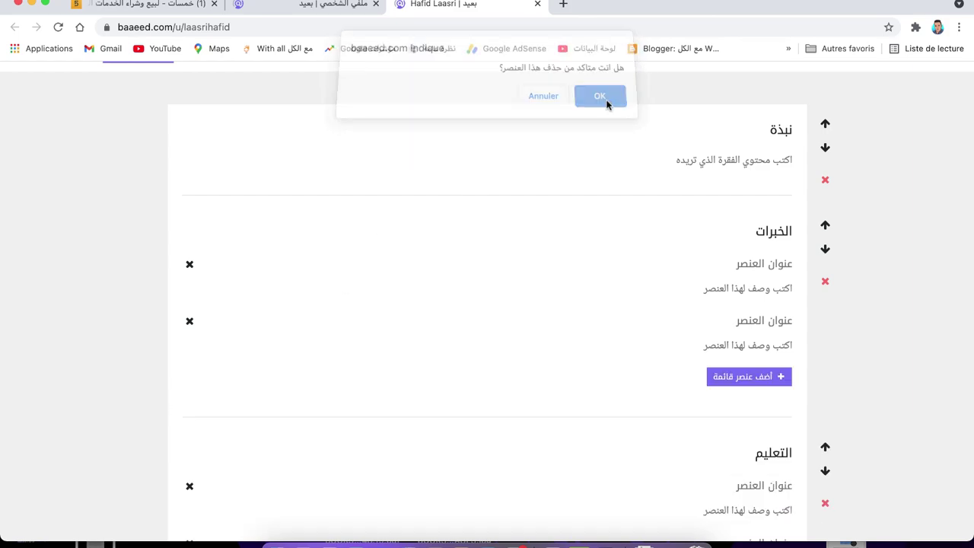
- Delete the second item of the الخبرات list so that a single item remains
{"action": "left_click", "coordinate": [190, 321]}
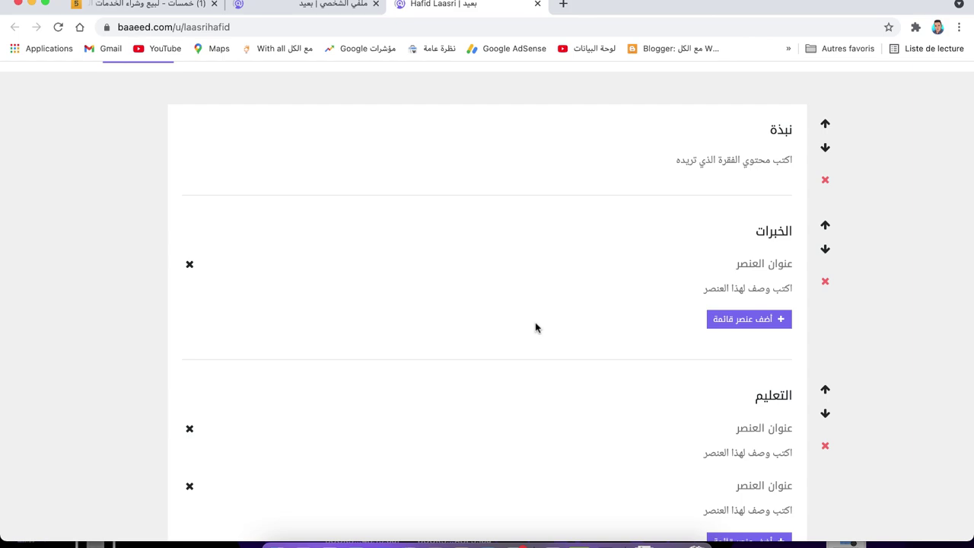
{"action": "scroll", "coordinate": [754, 335], "scroll_direction": "down", "scroll_amount": 3}
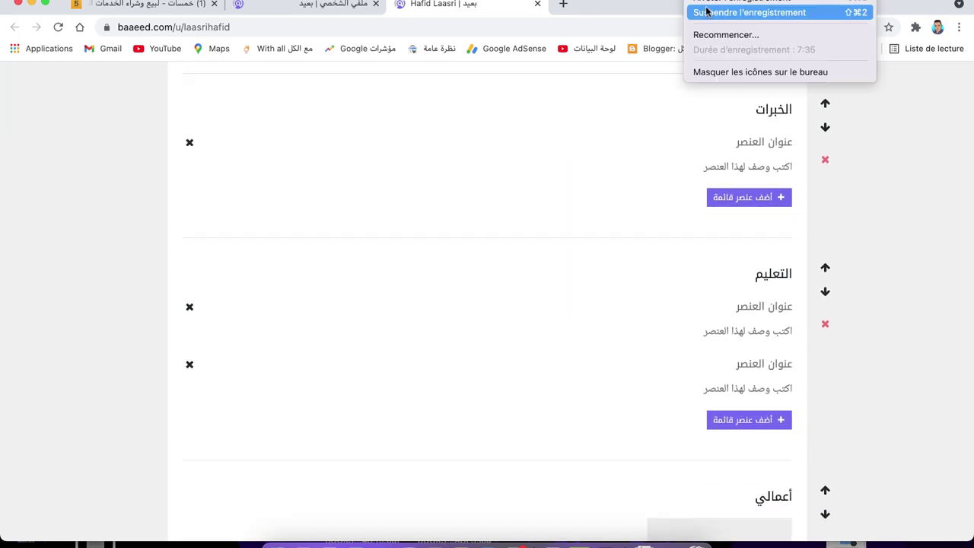
{"action": "scroll", "coordinate": [579, 267], "scroll_direction": "up", "scroll_amount": 3}
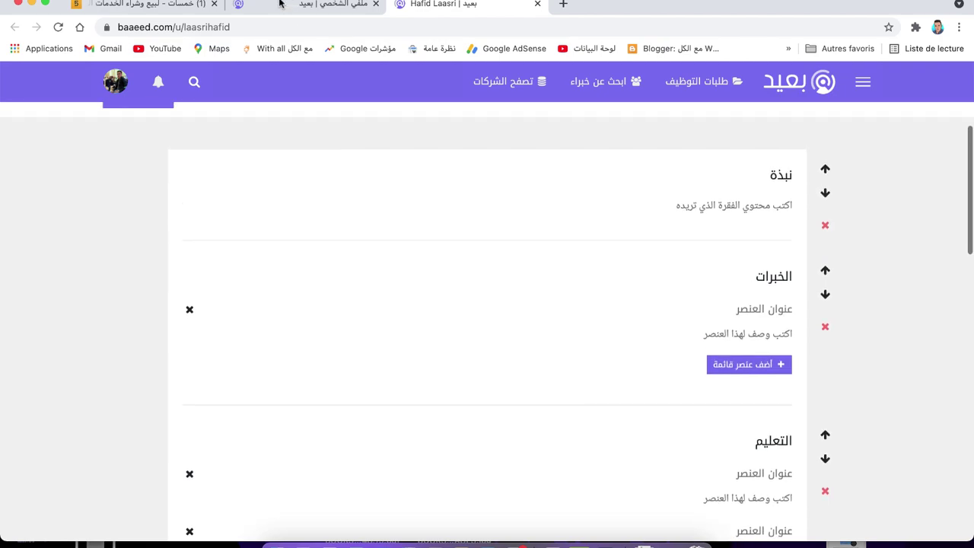
- Open the experts search page (ابحث عن خبراء) beside the profile being edited and view the first listed graphic designer's profile
{"action": "left_click", "coordinate": [328, 5]}
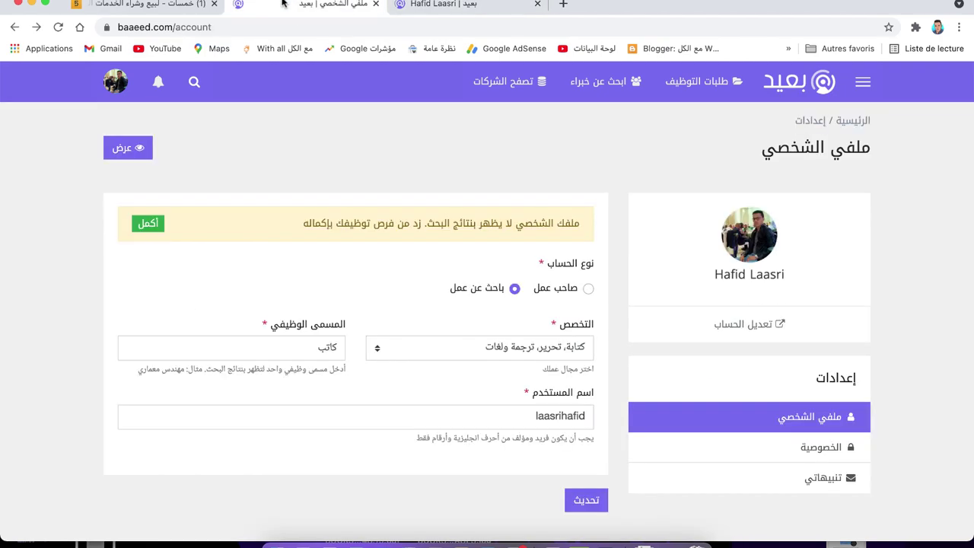
{"action": "left_click", "coordinate": [610, 88]}
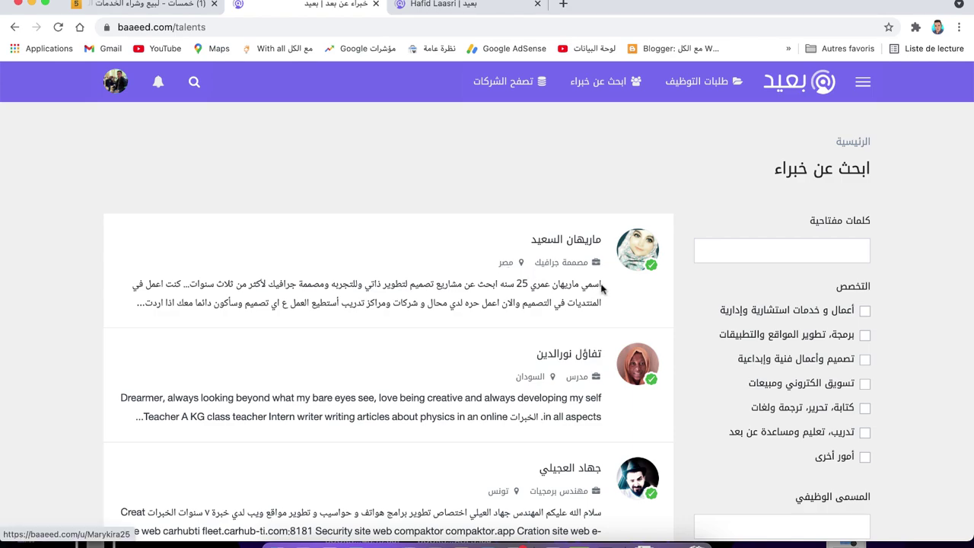
{"action": "scroll", "coordinate": [586, 316], "scroll_direction": "down", "scroll_amount": 1}
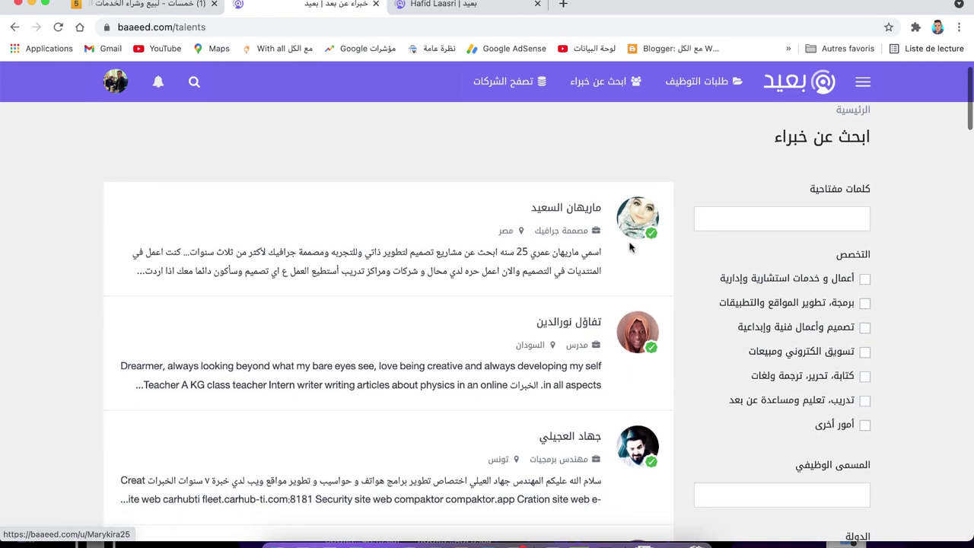
{"action": "left_click", "coordinate": [636, 220]}
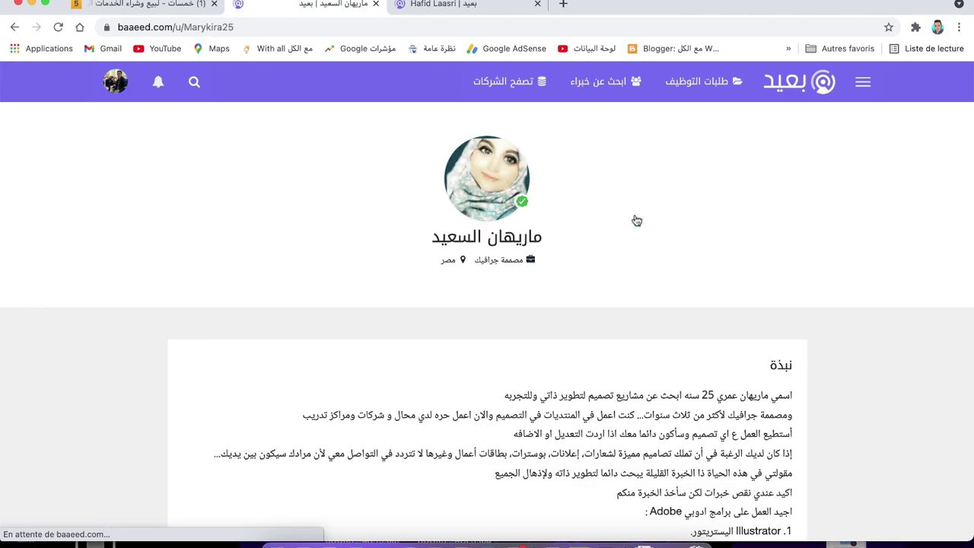
- Read the designer's نبذة text and compare it with the empty نبذة paragraph of the profile being edited
{"action": "scroll", "coordinate": [636, 220], "scroll_direction": "down", "scroll_amount": 4}
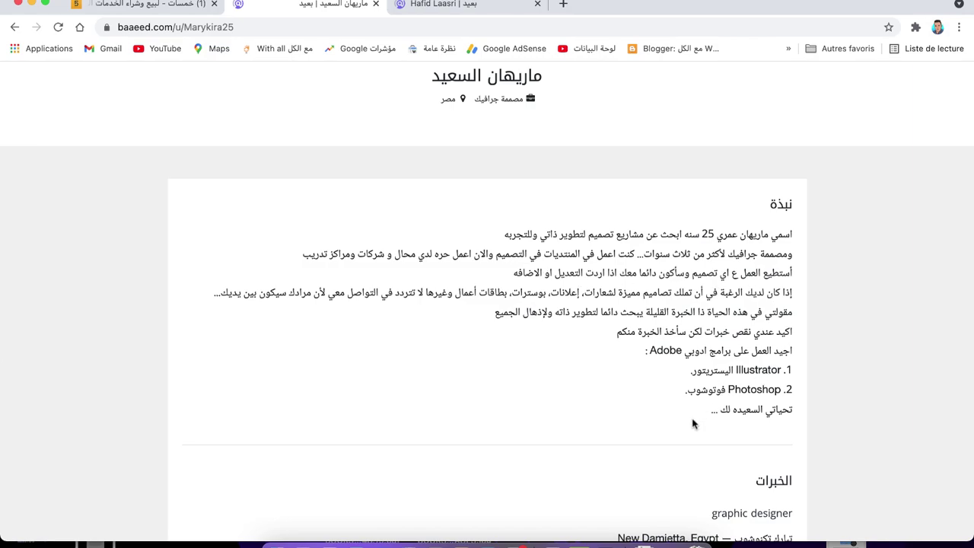
{"action": "left_click_drag", "start_coordinate": [694, 419], "coordinate": [746, 213]}
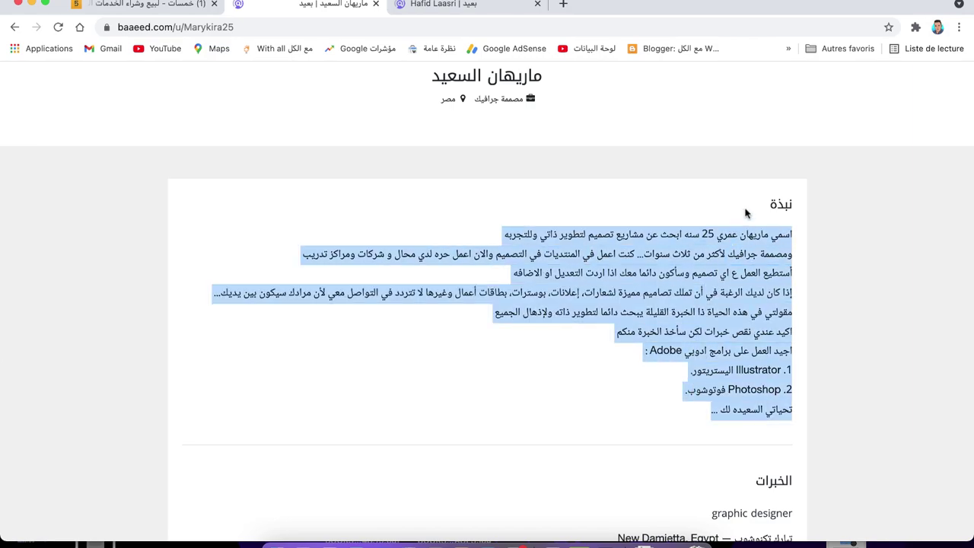
{"action": "left_click", "coordinate": [460, 6]}
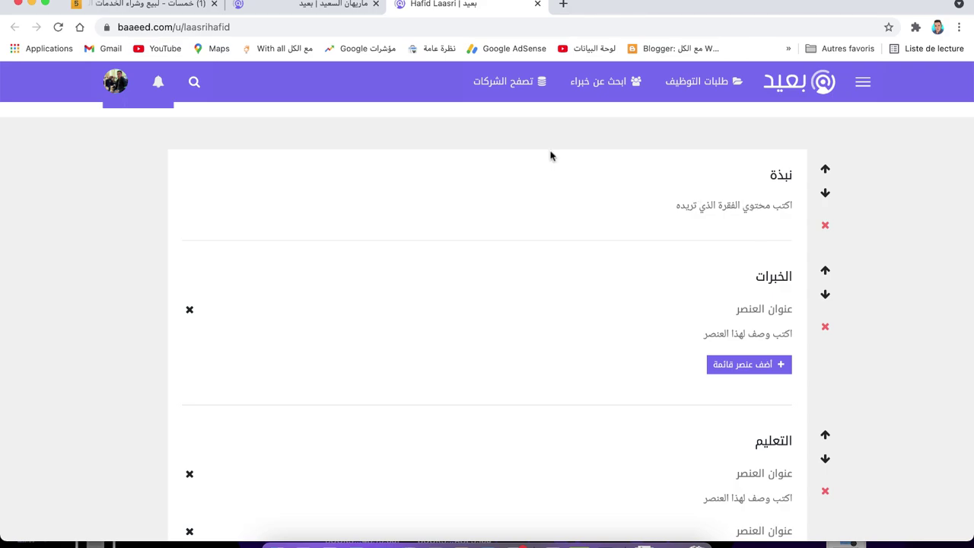
{"action": "left_click", "coordinate": [321, 6]}
- Examine how the designer's profile presents the الخبرات entries with titles, employers and dates, and the التعليم entry
{"action": "scroll", "coordinate": [576, 309], "scroll_direction": "down", "scroll_amount": 5}
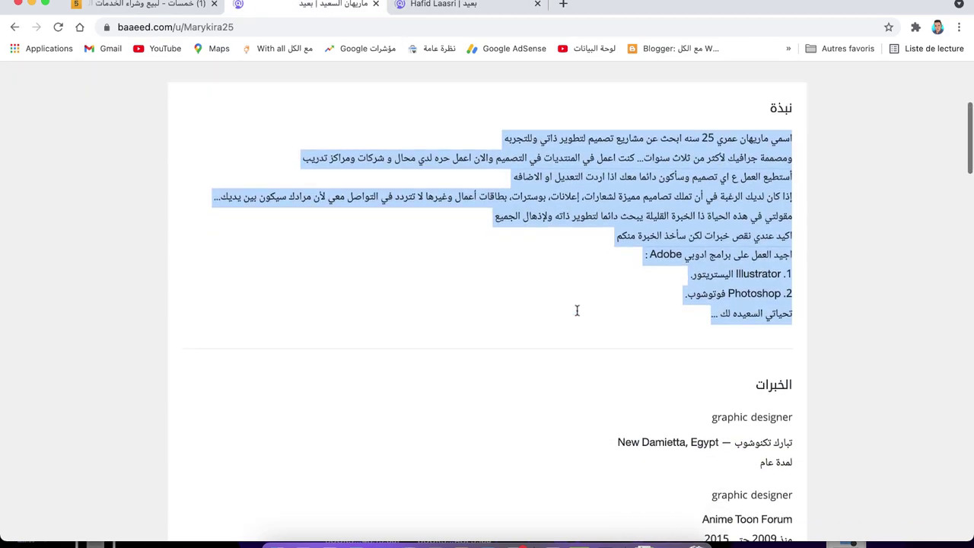
{"action": "left_click_drag", "start_coordinate": [712, 268], "coordinate": [791, 265]}
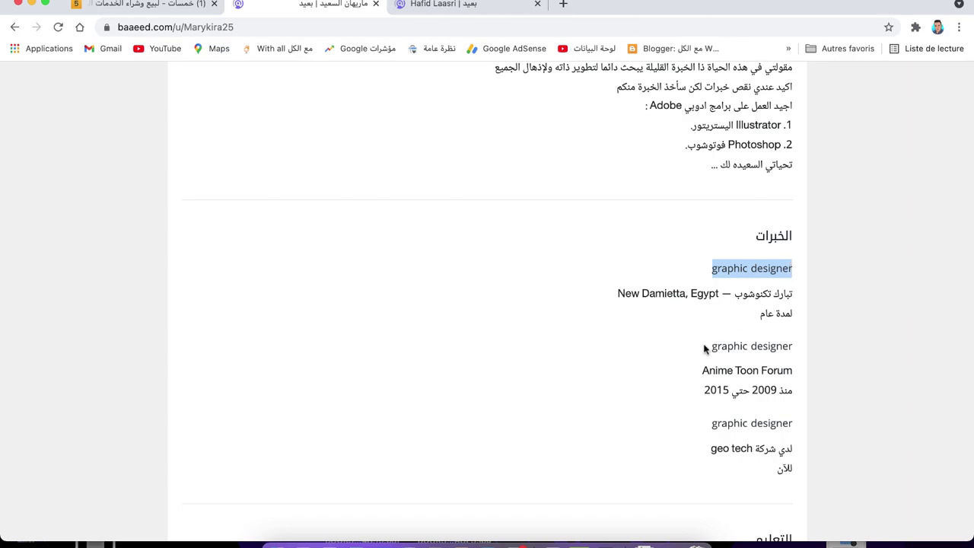
{"action": "left_click_drag", "start_coordinate": [707, 346], "coordinate": [799, 343]}
{"action": "double_click", "coordinate": [710, 369]}
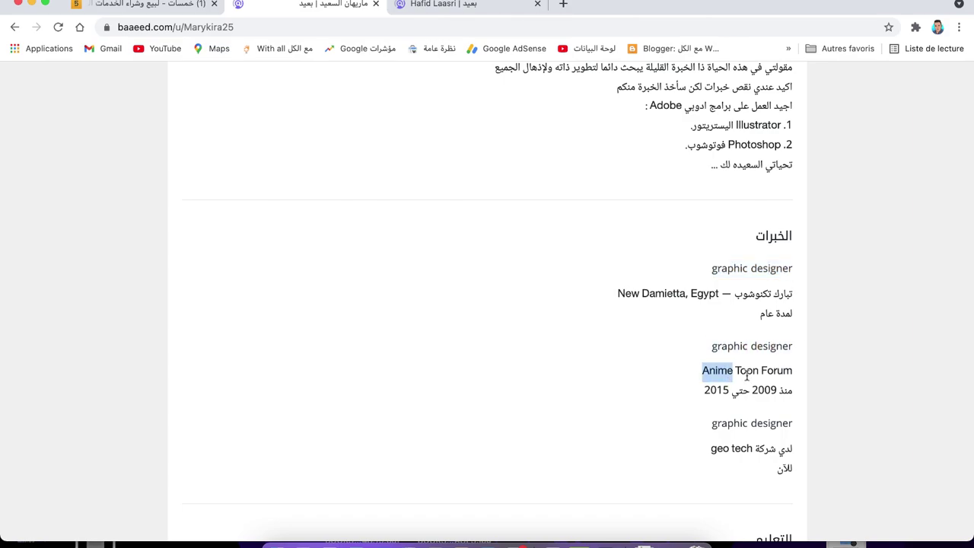
{"action": "left_click_drag", "start_coordinate": [704, 390], "coordinate": [805, 406]}
{"action": "left_click_drag", "start_coordinate": [714, 424], "coordinate": [788, 446]}
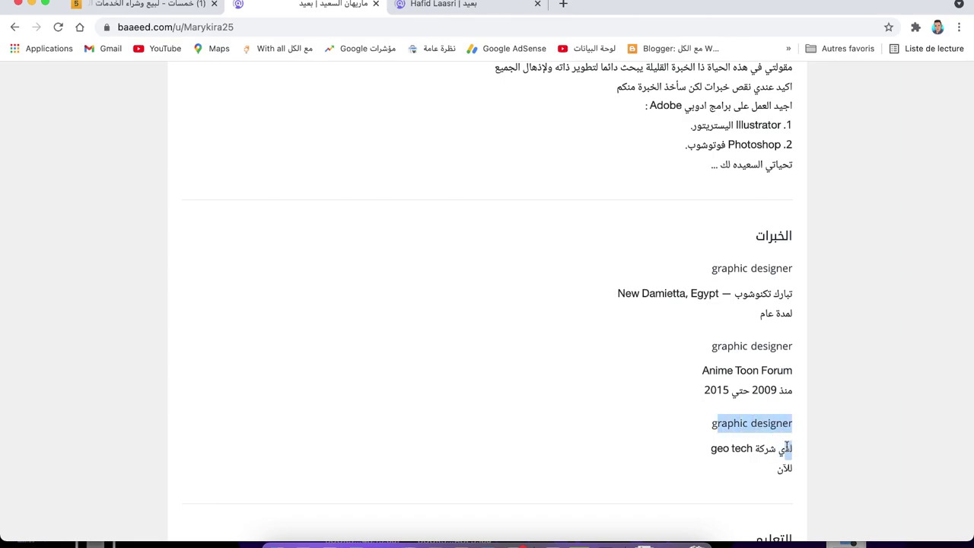
{"action": "scroll", "coordinate": [773, 377], "scroll_direction": "down", "scroll_amount": 4}
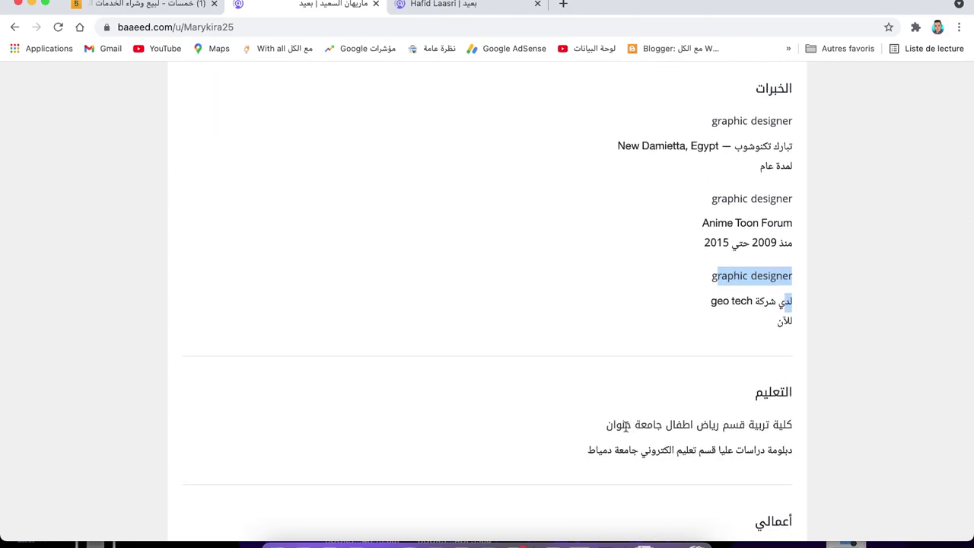
{"action": "left_click_drag", "start_coordinate": [712, 451], "coordinate": [580, 453]}
- Return to the profile being edited and delete the second item of the التعليم list, confirming the deletion
{"action": "left_click", "coordinate": [457, 6]}
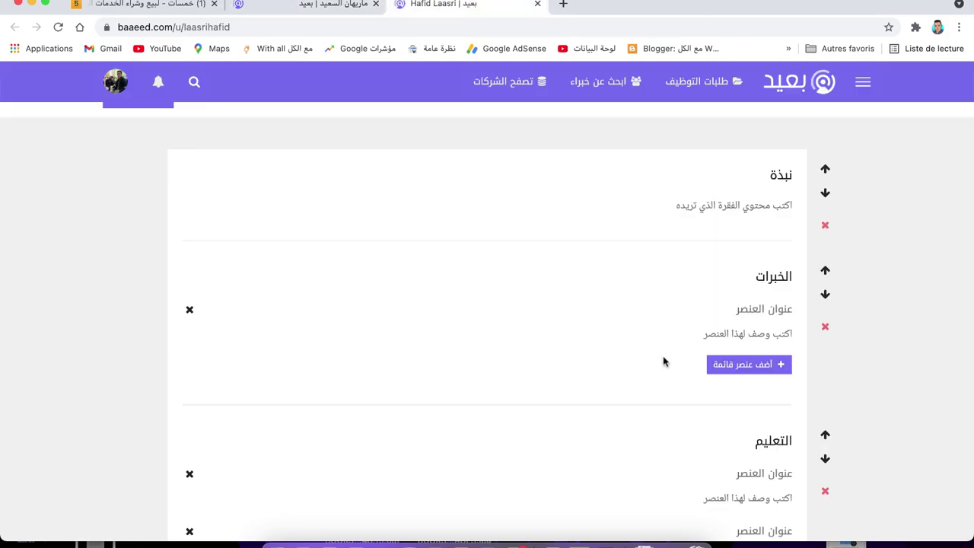
{"action": "scroll", "coordinate": [663, 360], "scroll_direction": "down", "scroll_amount": 5}
{"action": "scroll", "coordinate": [758, 175], "scroll_direction": "up", "scroll_amount": 3}
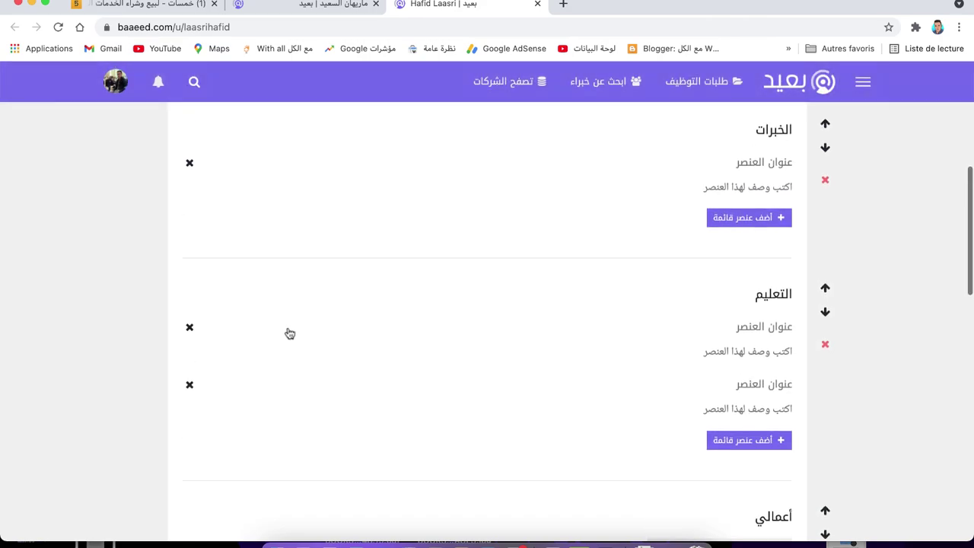
{"action": "left_click", "coordinate": [189, 384]}
{"action": "left_click", "coordinate": [596, 100]}
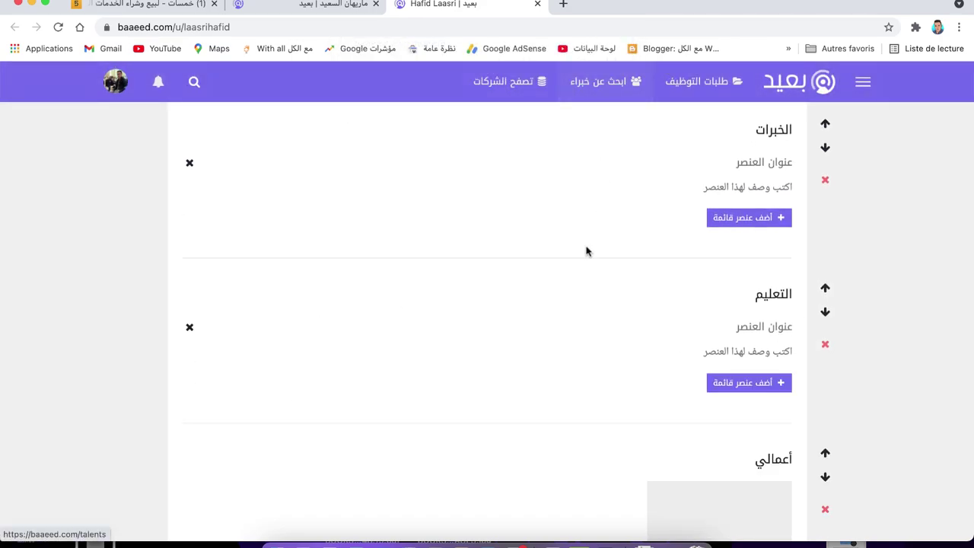
- Locate the image upload area under أعمالي and compare it with the work samples in the designer's أعمالي section
{"action": "scroll", "coordinate": [577, 283], "scroll_direction": "down", "scroll_amount": 3}
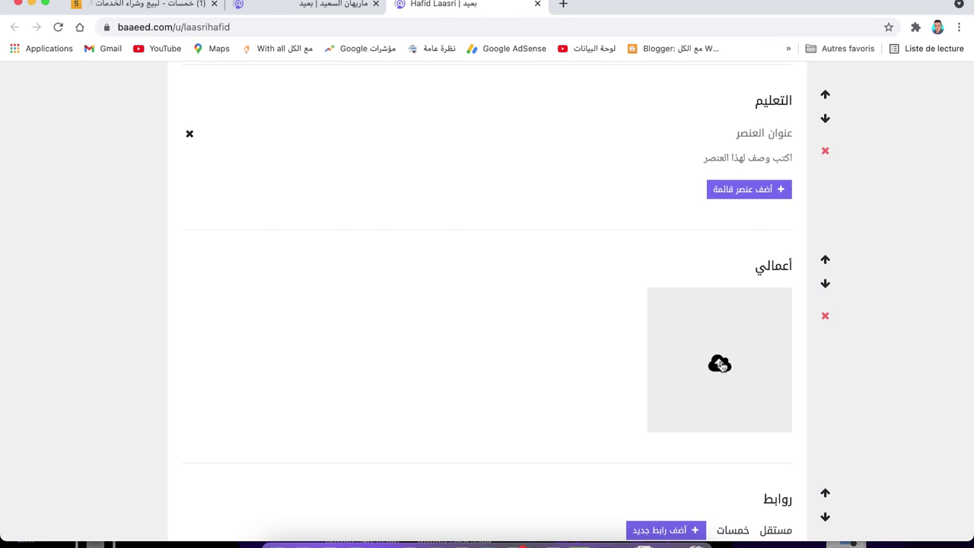
{"action": "left_click", "coordinate": [328, 9]}
{"action": "scroll", "coordinate": [594, 351], "scroll_direction": "down", "scroll_amount": 3}
{"action": "left_click", "coordinate": [580, 340]}
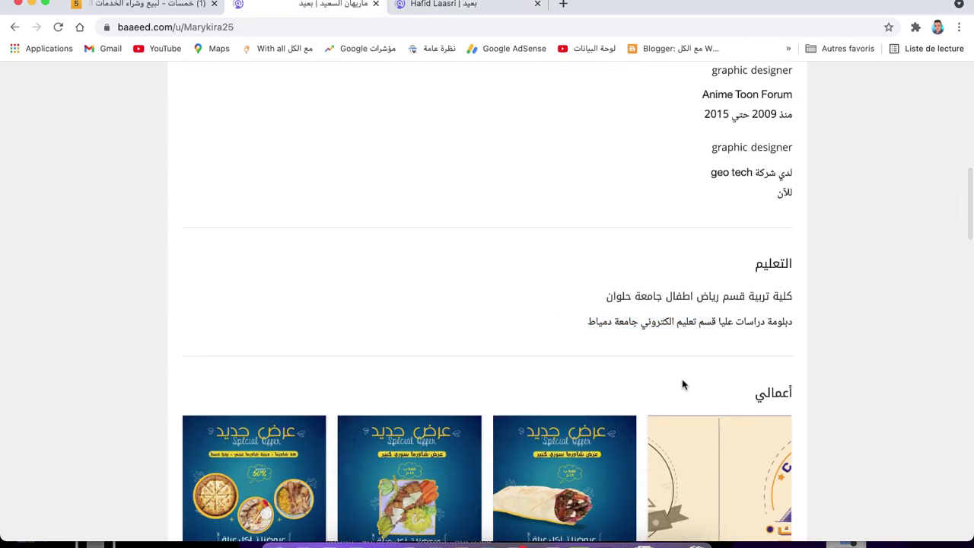
{"action": "scroll", "coordinate": [683, 386], "scroll_direction": "down", "scroll_amount": 5}
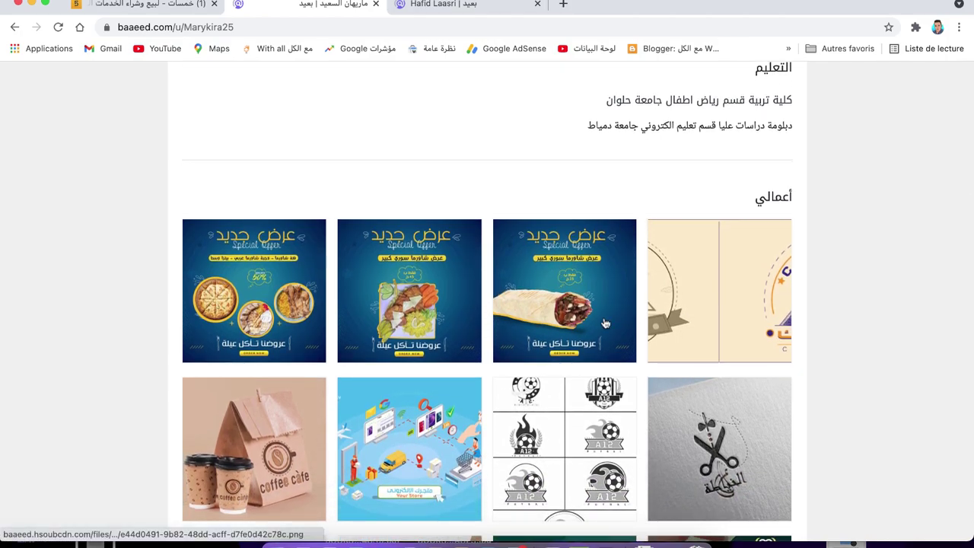